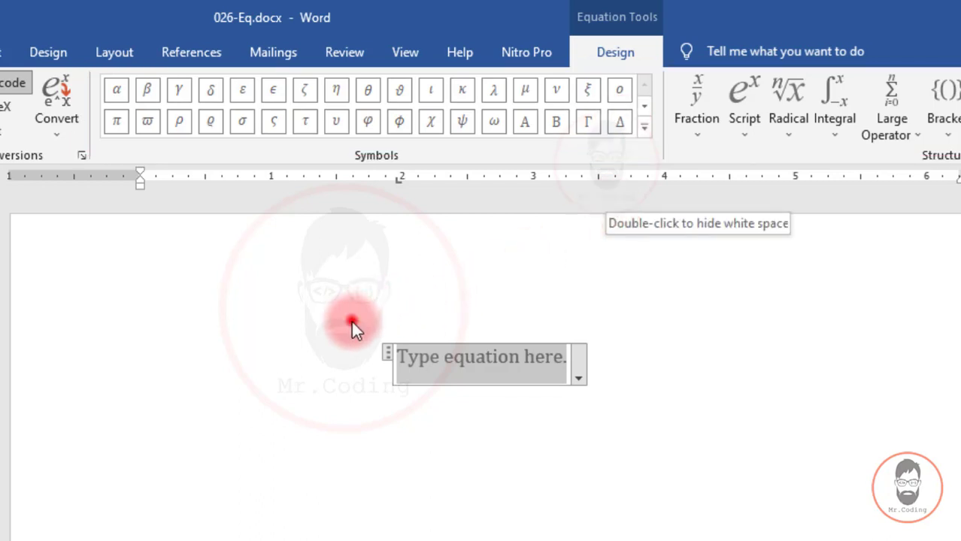
left_click_drag(351, 321, 618, 423)
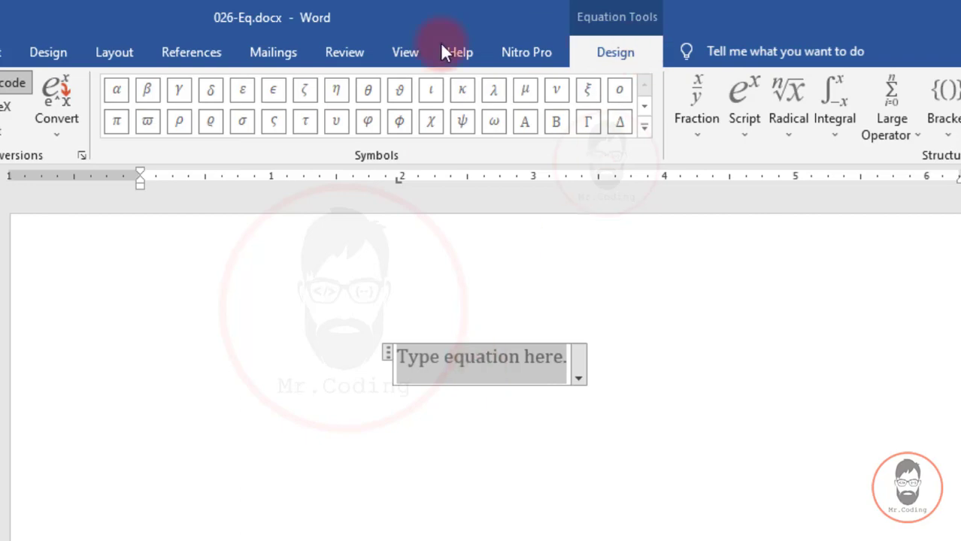
left_click_drag(109, 83, 488, 178)
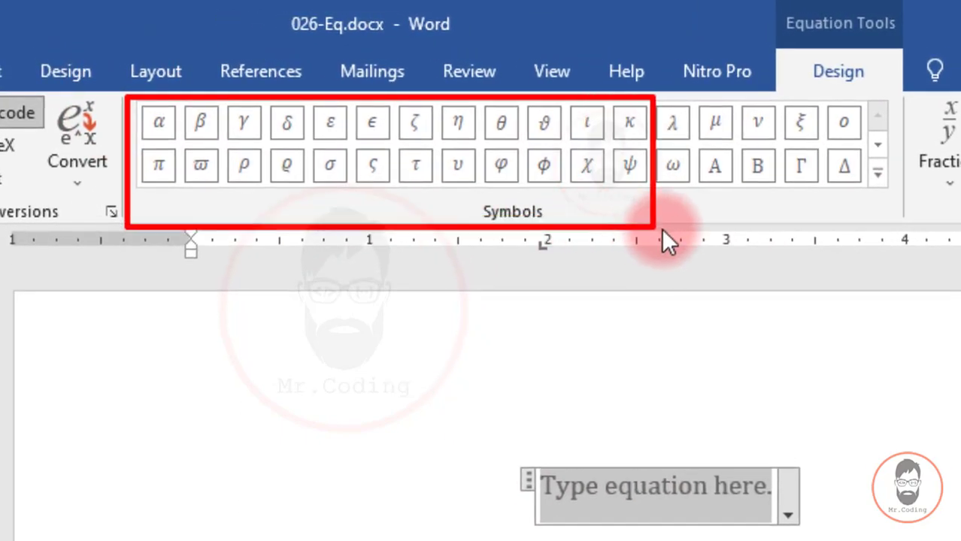
left_click_drag(662, 230, 905, 230)
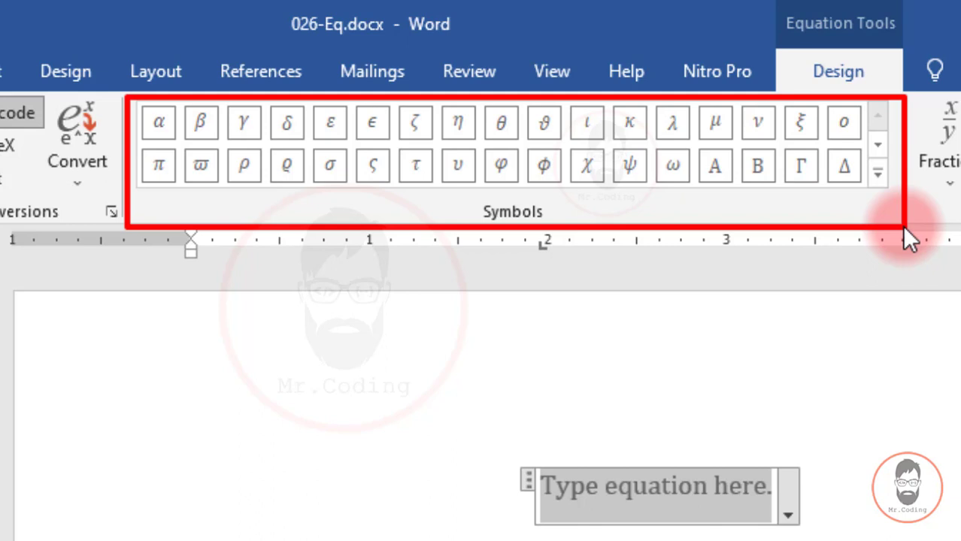
Examine the Greek Letters, Basic Math, Geometry, Operators and Arrows symbol sets available for equations
left_click(877, 176)
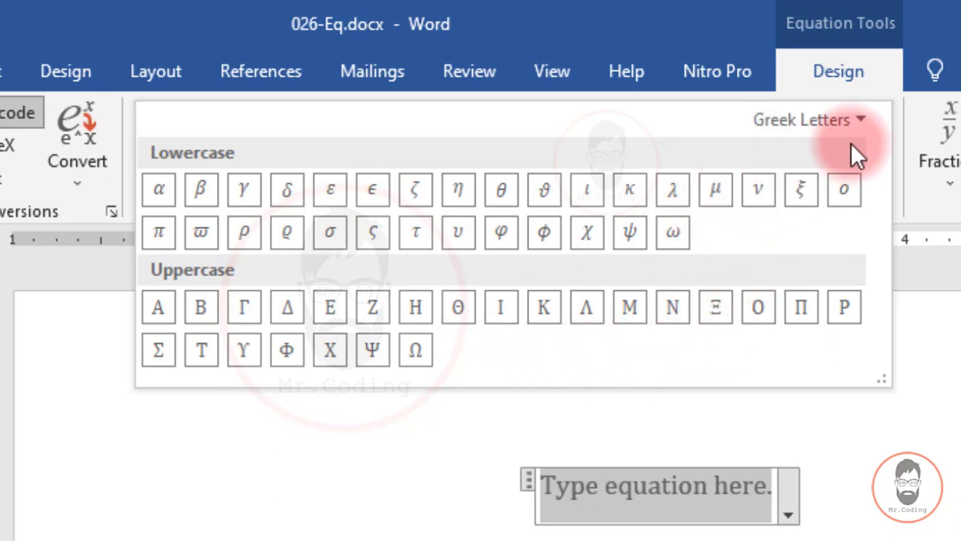
left_click(860, 121)
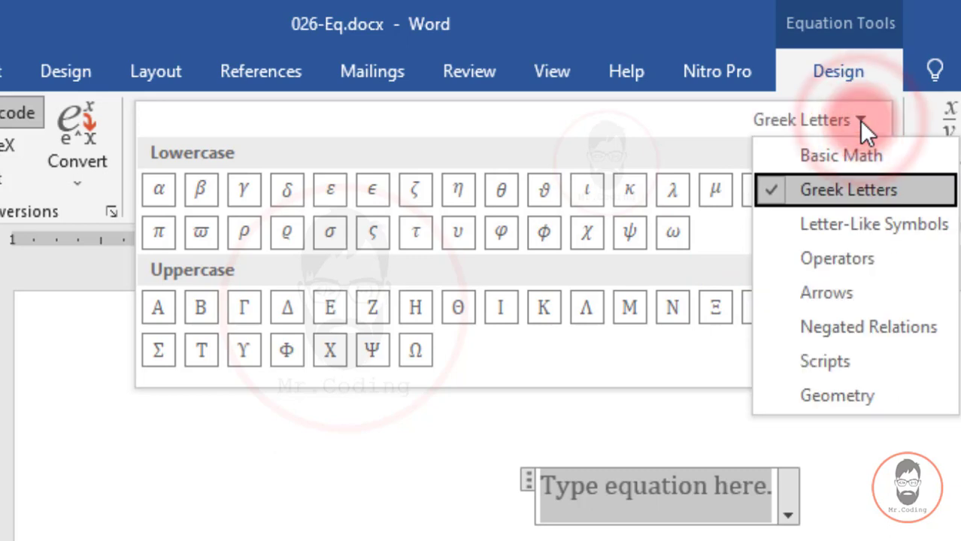
left_click(842, 157)
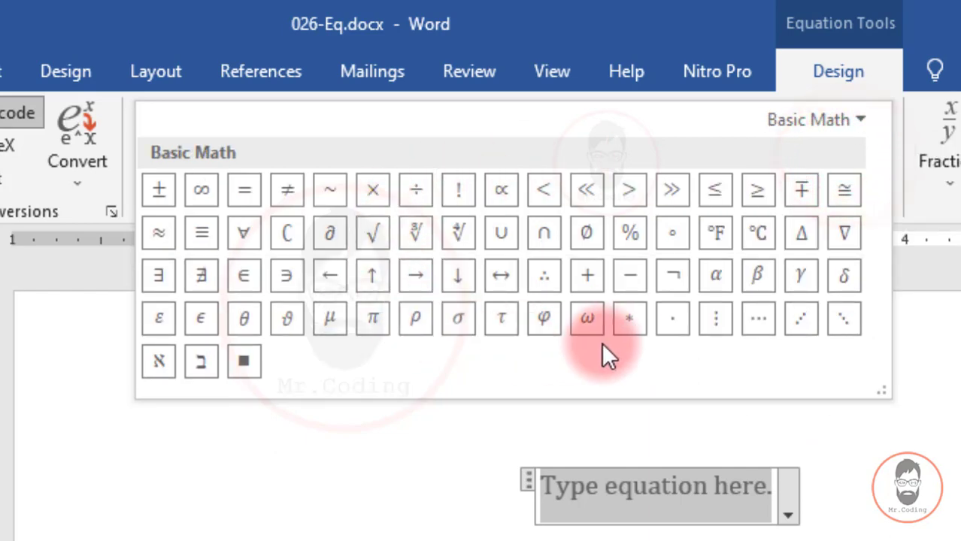
left_click(842, 119)
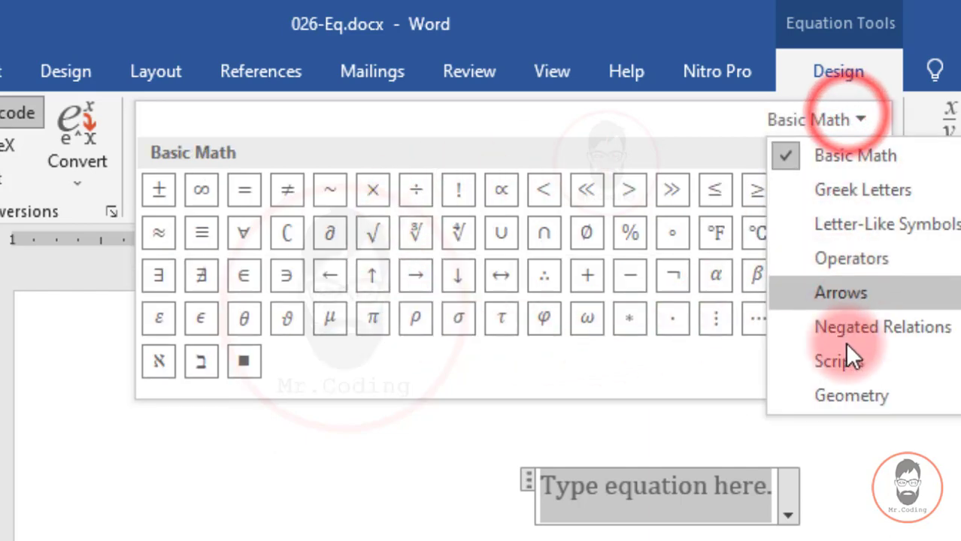
left_click(854, 391)
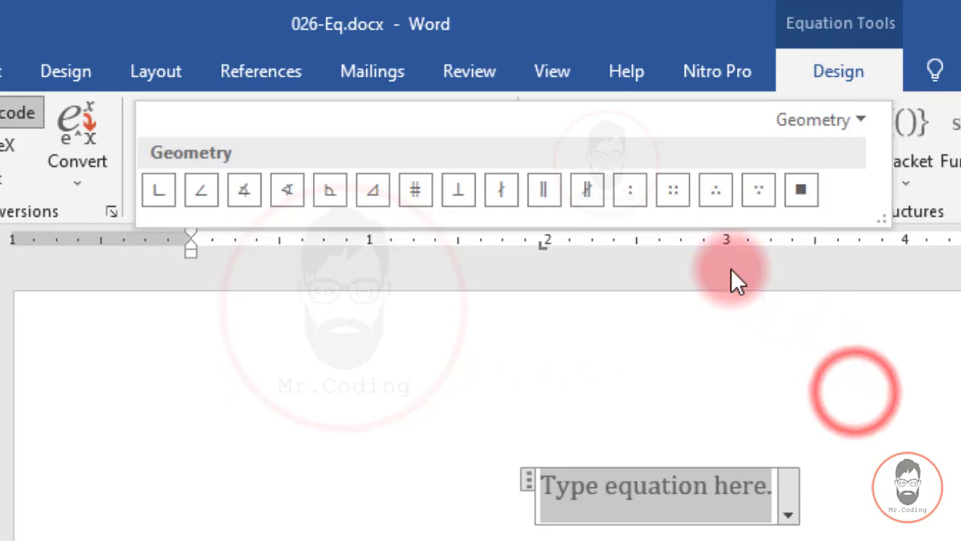
left_click(853, 120)
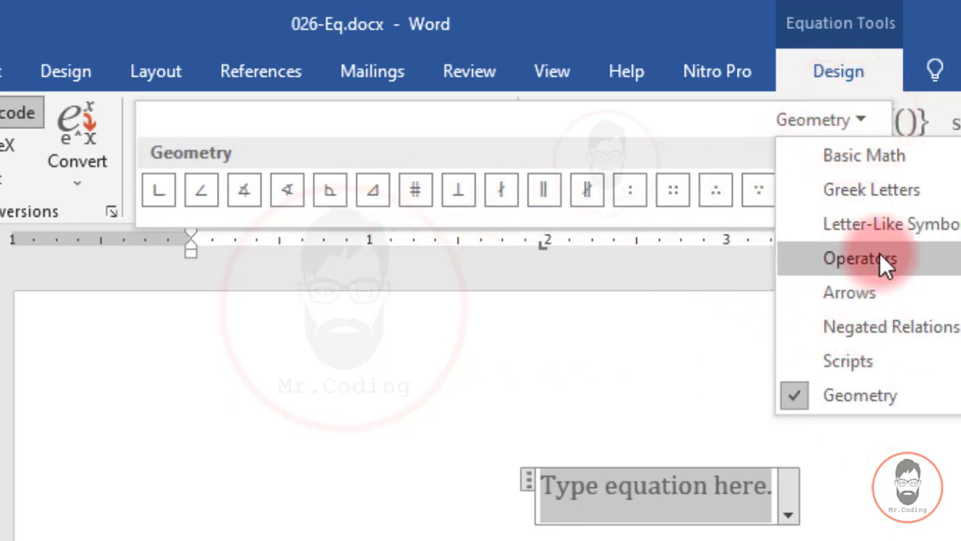
left_click(859, 259)
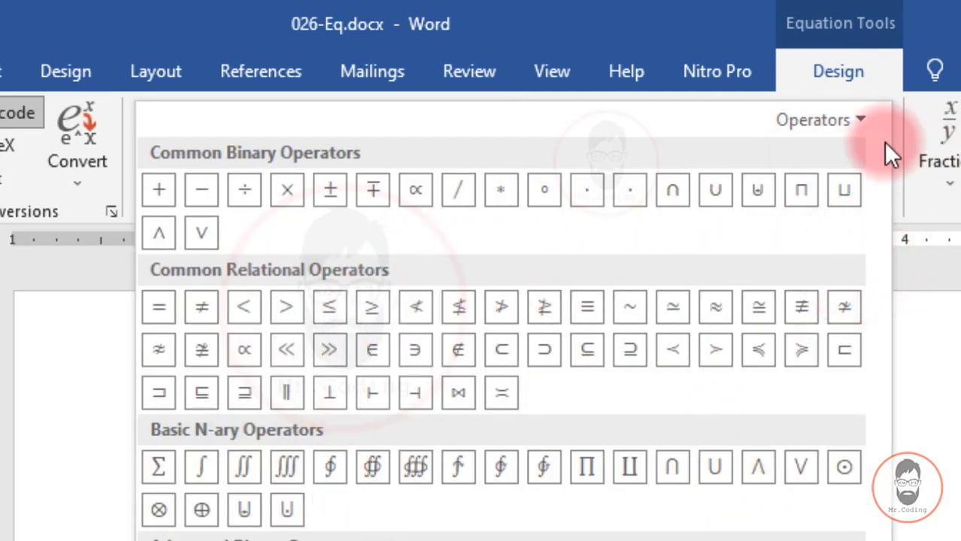
left_click(859, 120)
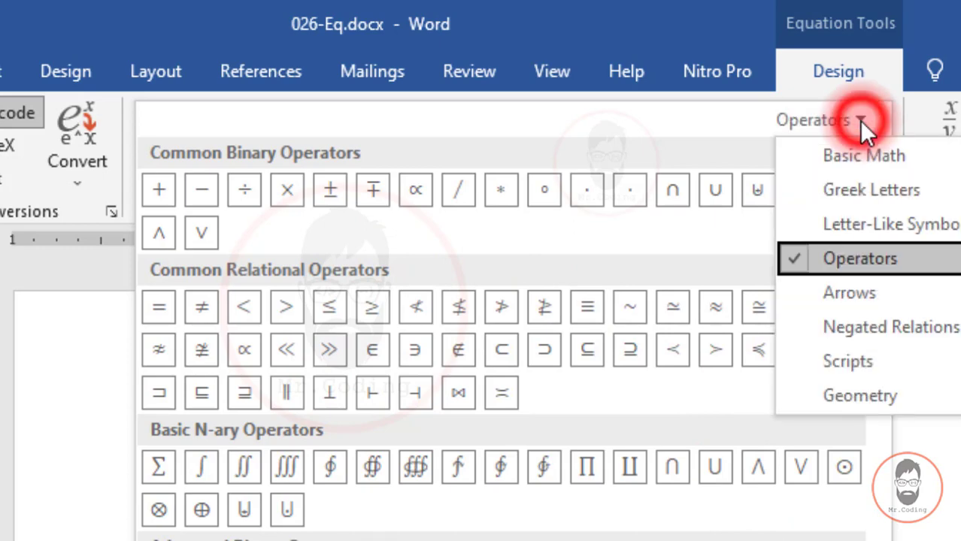
left_click(850, 292)
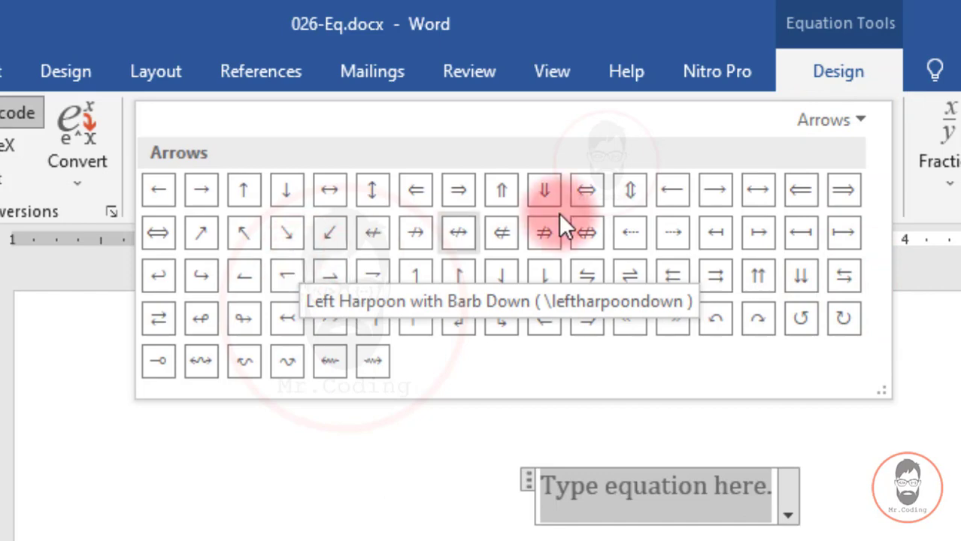
Switch the equation symbol gallery to the Basic Math set and close the expanded gallery
left_click(826, 120)
left_click(857, 157)
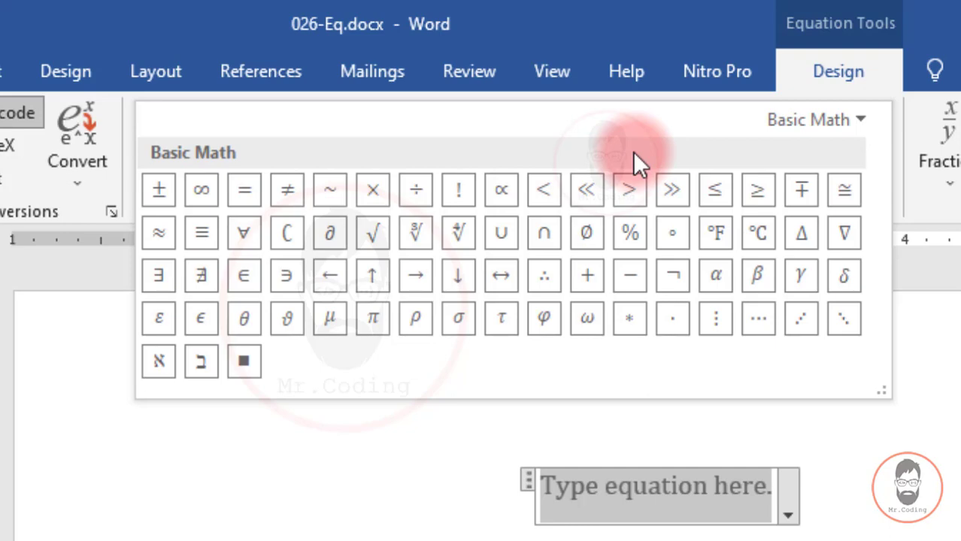
left_click(621, 481)
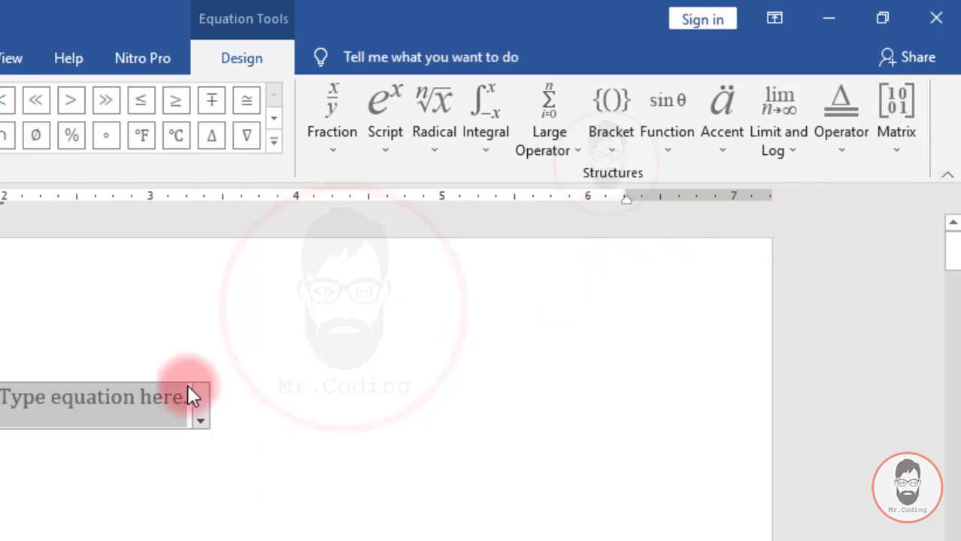
Insert an empty stacked fraction into the equation placeholder
left_click(140, 401)
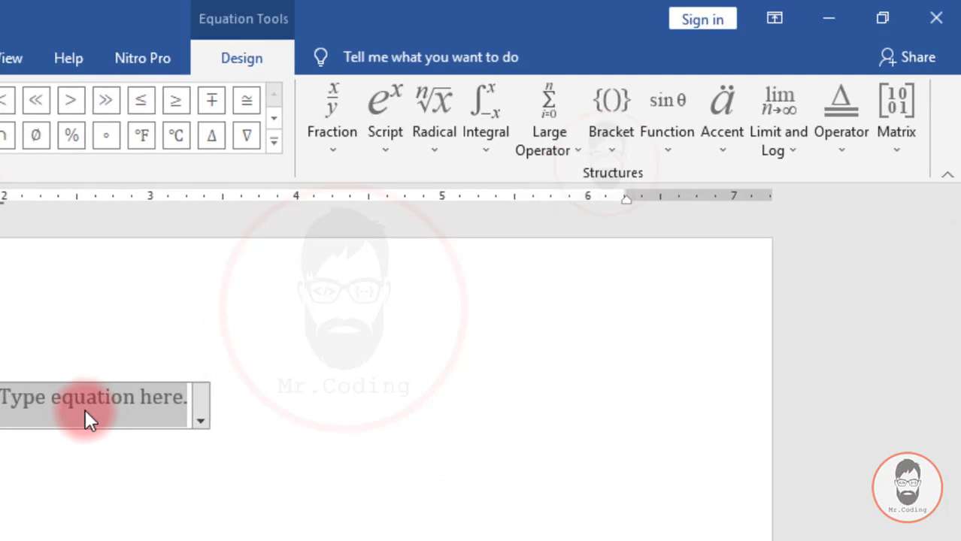
left_click(335, 148)
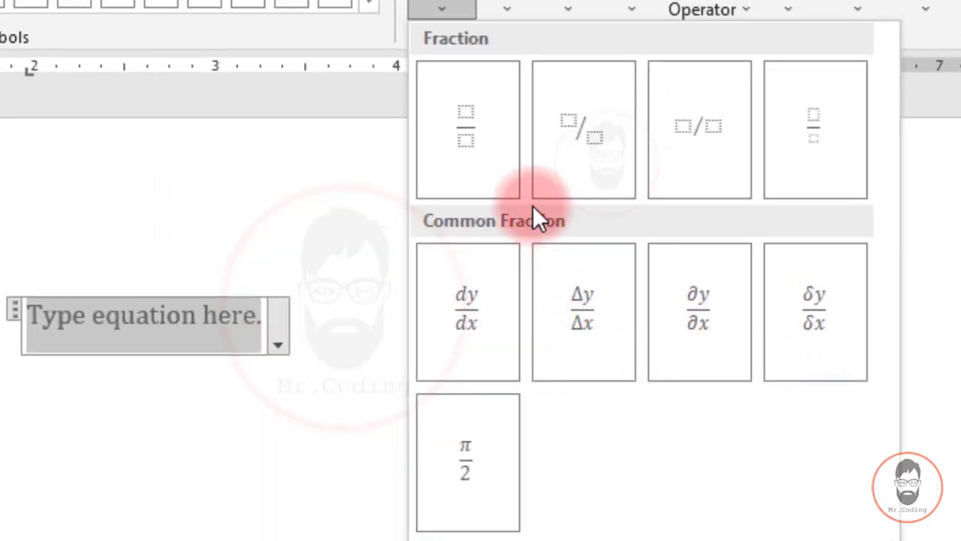
left_click(472, 121)
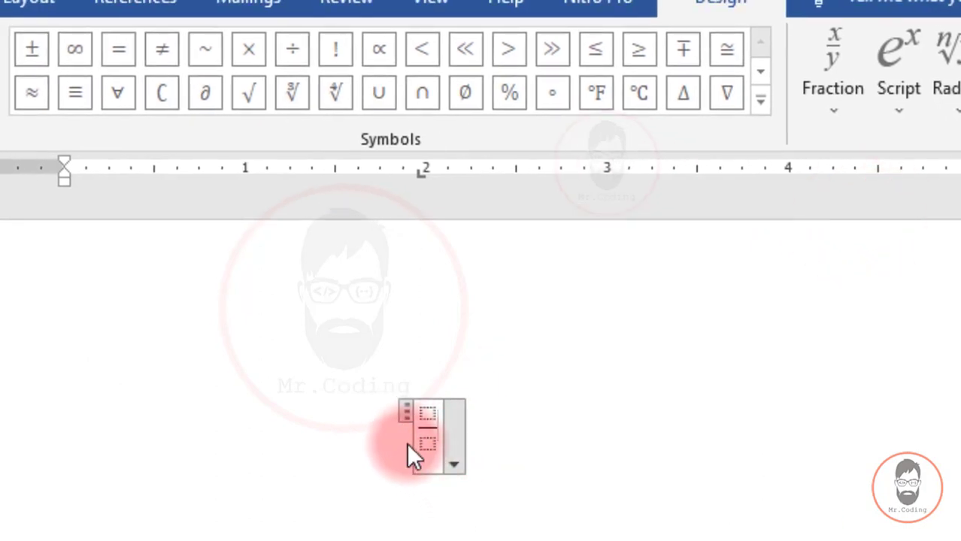
scroll(437, 439, "up", 1)
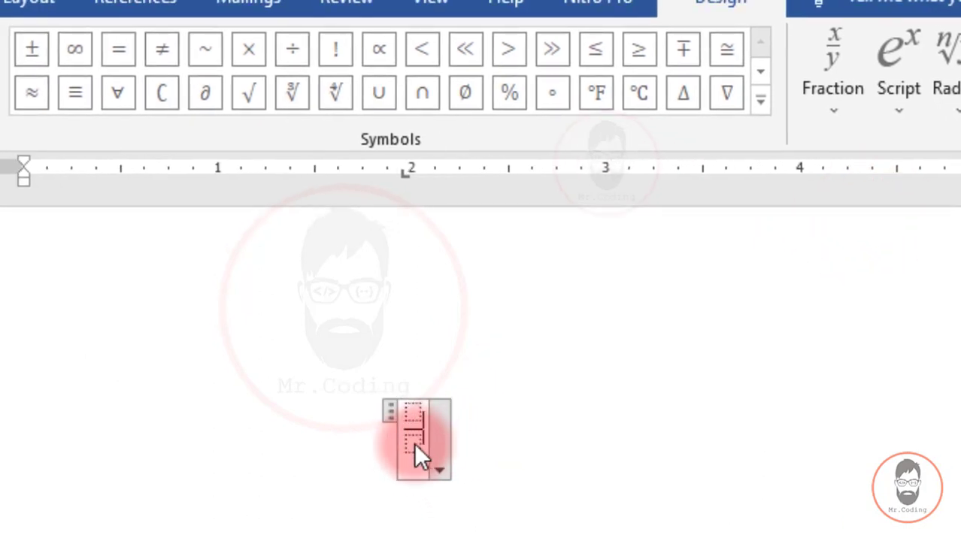
scroll(414, 442, "up", 2)
scroll(391, 441, "up", 4)
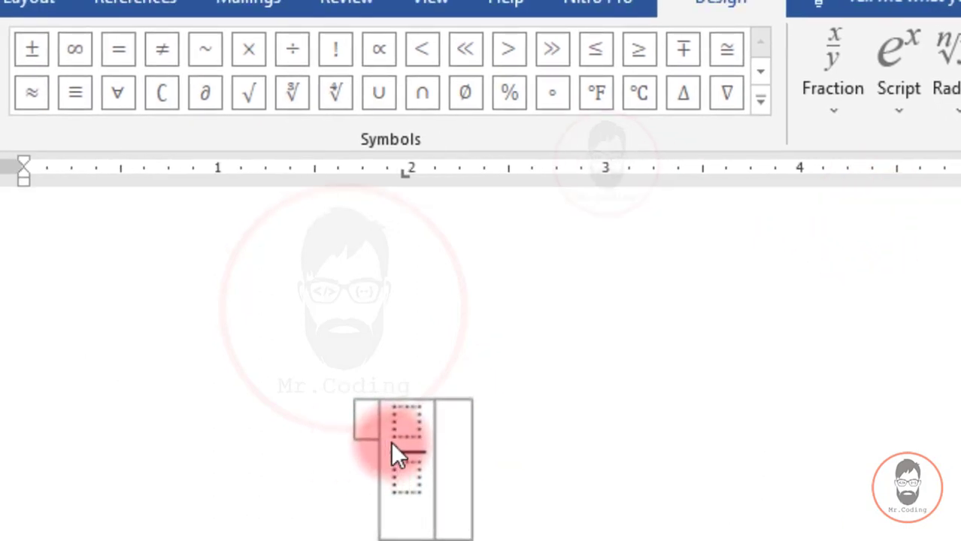
scroll(391, 441, "up", 4)
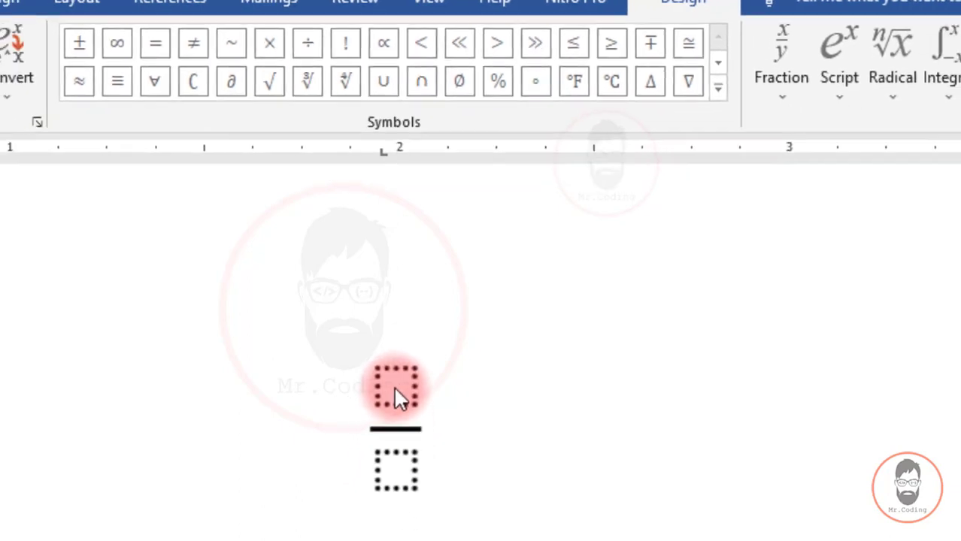
Fill the fraction with x as the numerator and y as the denominator
left_click(403, 355)
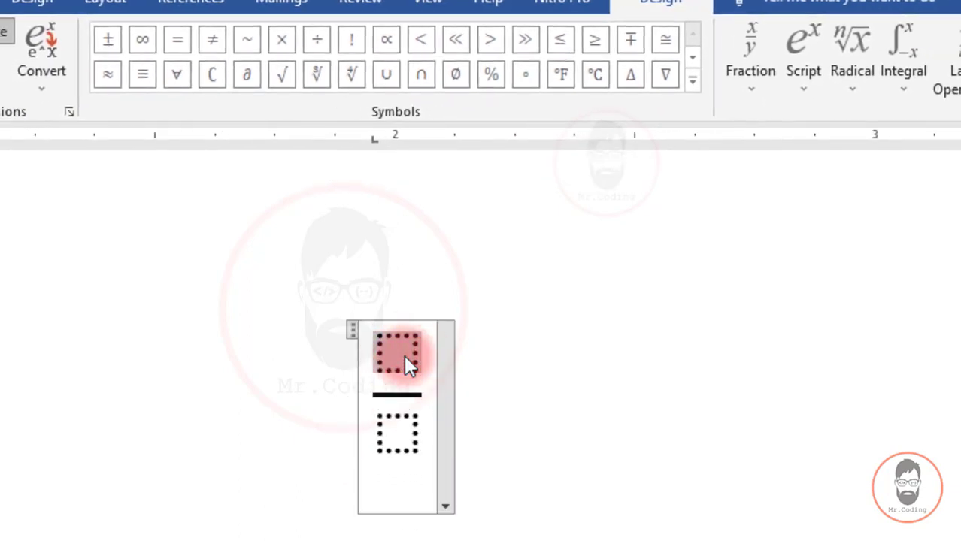
left_click(405, 443)
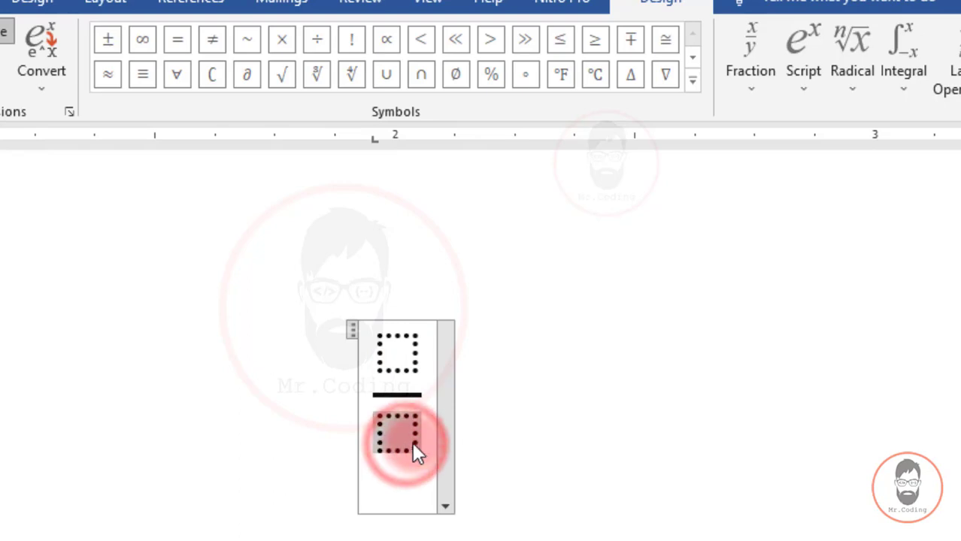
left_click(406, 355)
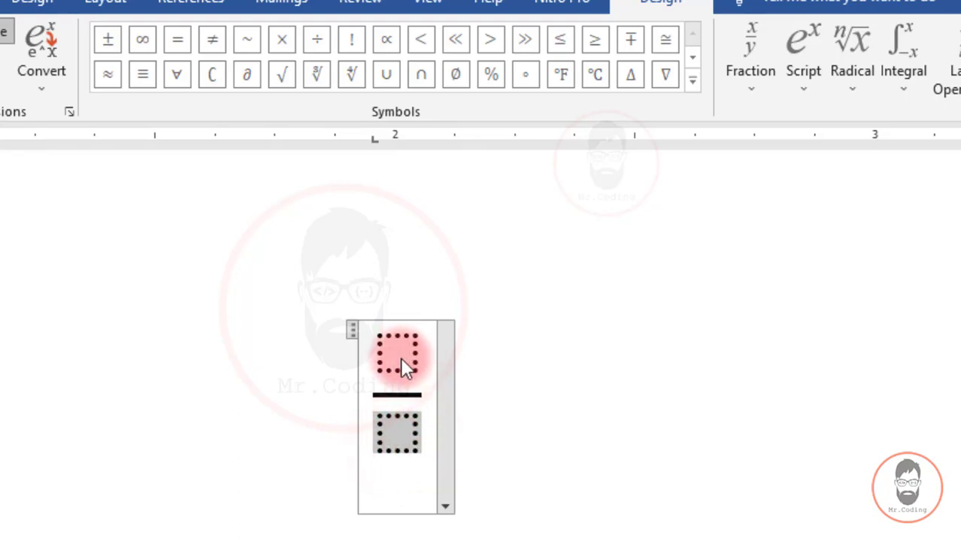
left_click(400, 356)
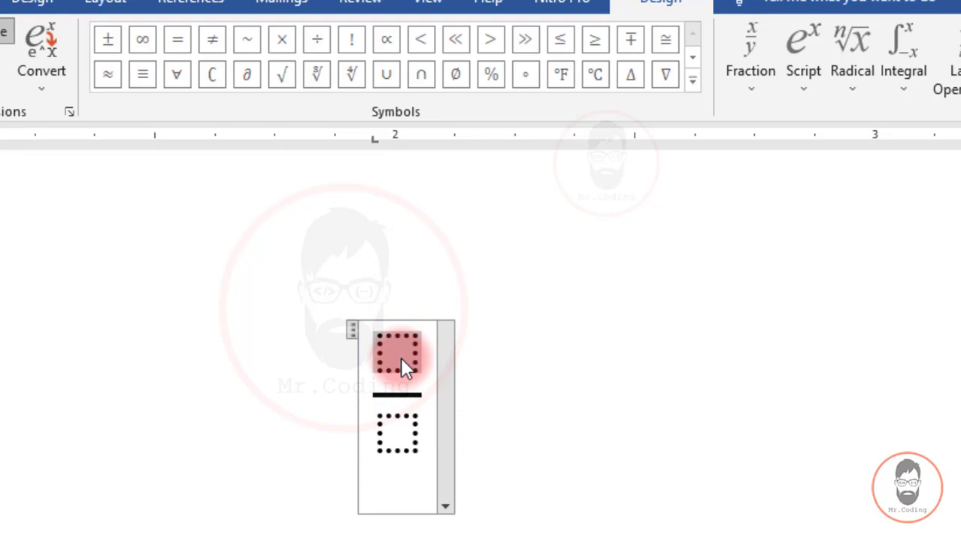
left_click(399, 410)
type("y")
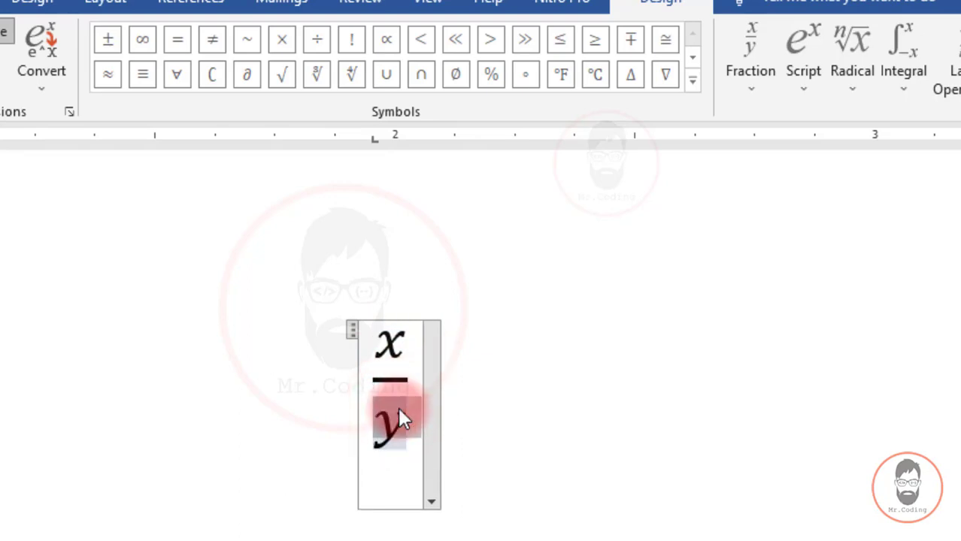
Replace the fraction's numerator with 100 and its denominator with 50
left_click(385, 425)
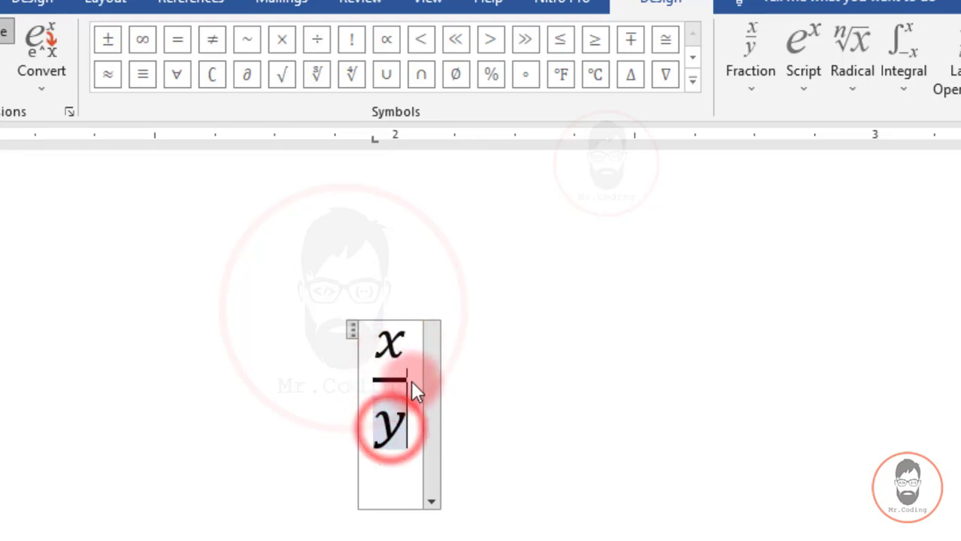
left_click(387, 342)
key("BackSpace")
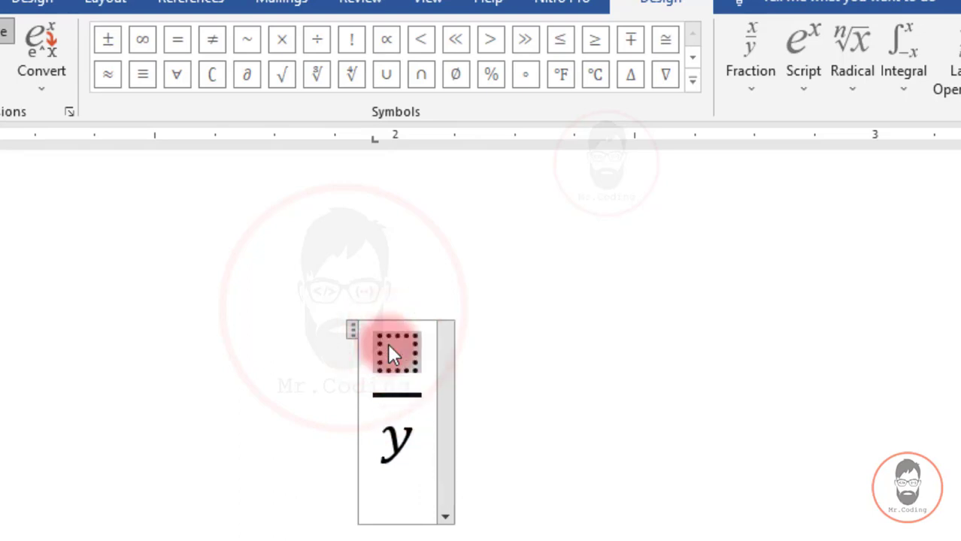
type("100")
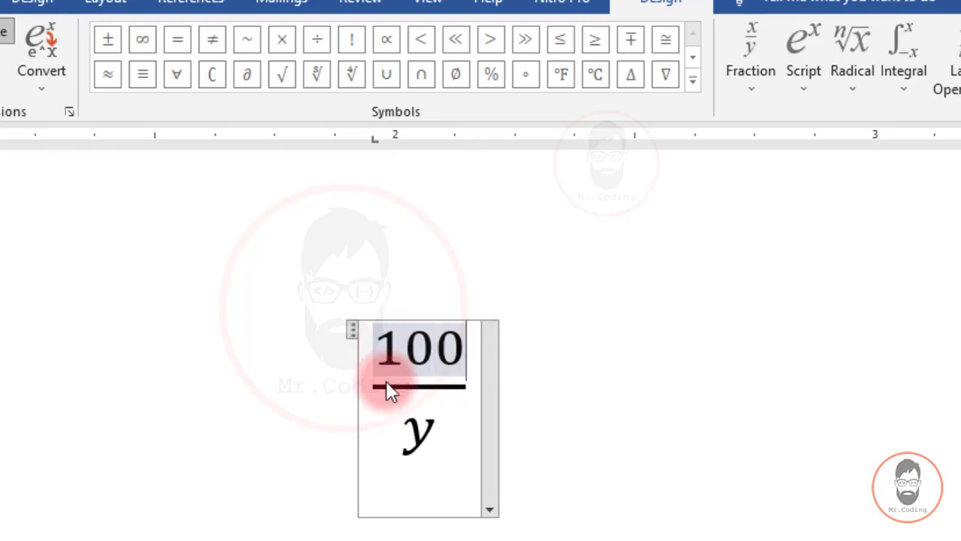
left_click(420, 429)
key("BackSpace")
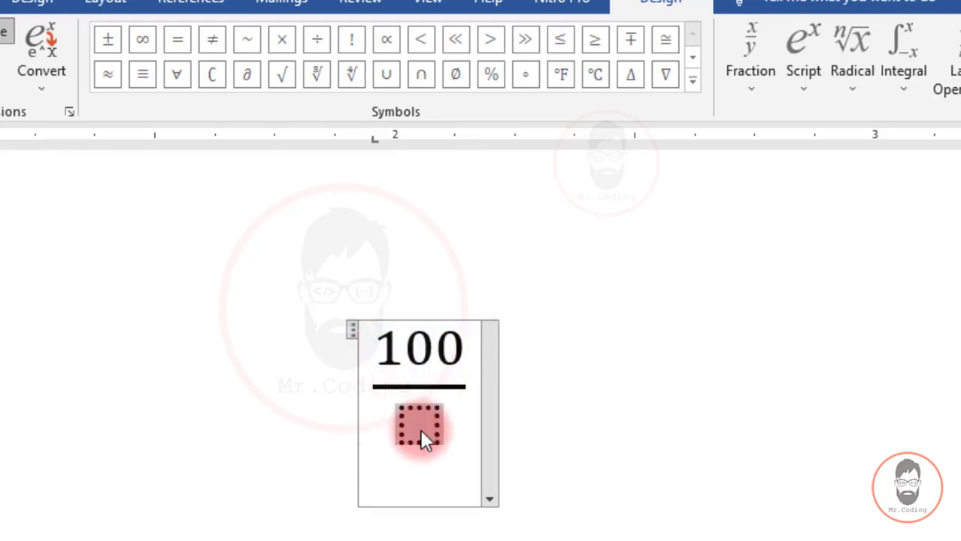
type("50")
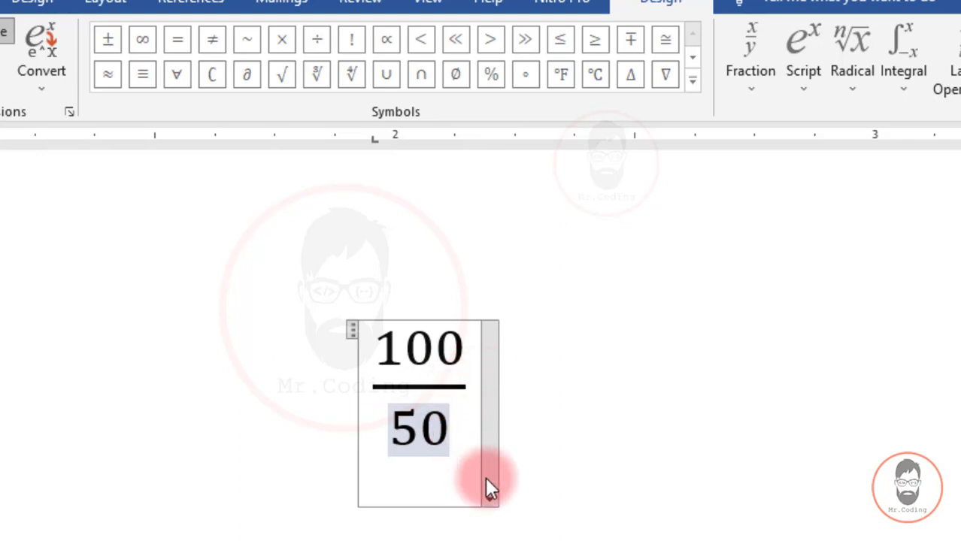
Try to add an equals sign straight after the 50, then erase it
type("=")
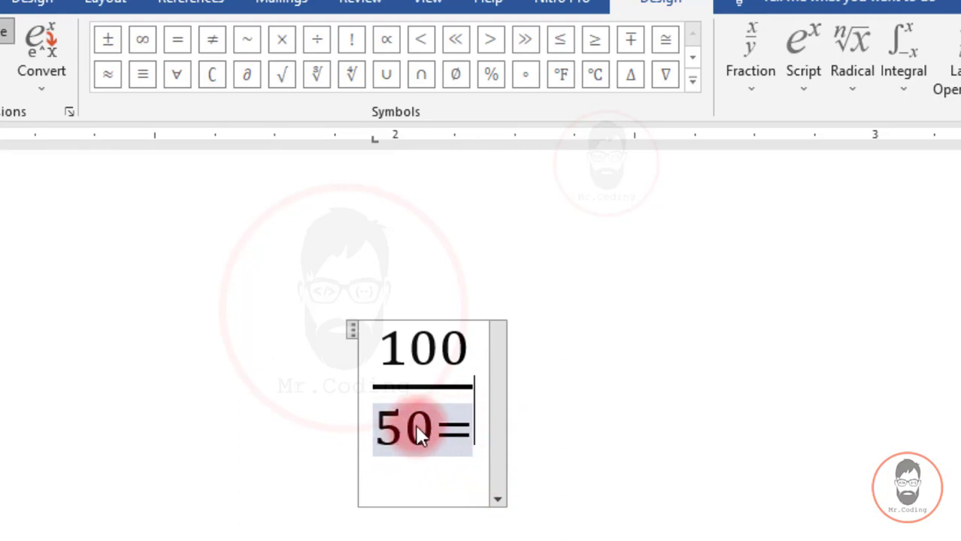
key("BackSpace")
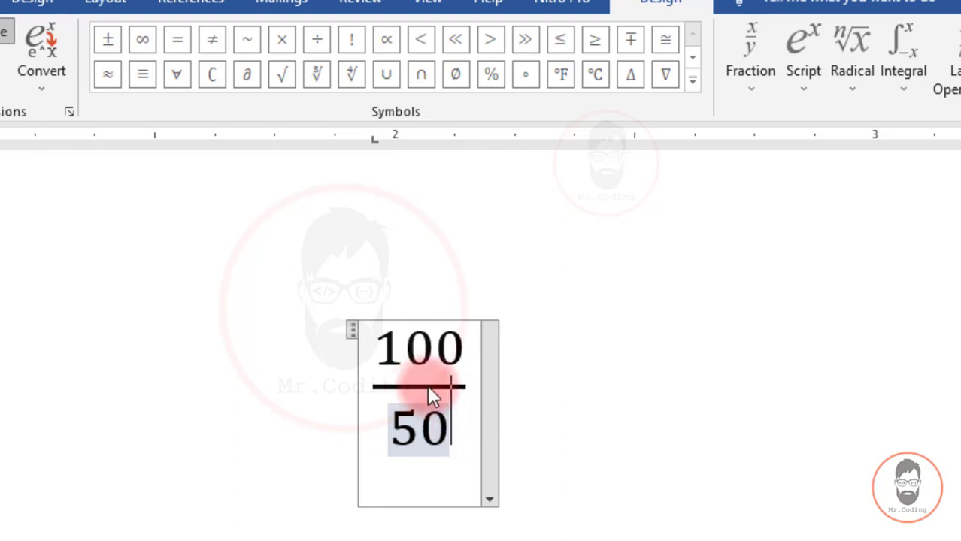
Move the insertion point out of the denominator to directly after the whole fraction
left_click(470, 383)
double_click(450, 428)
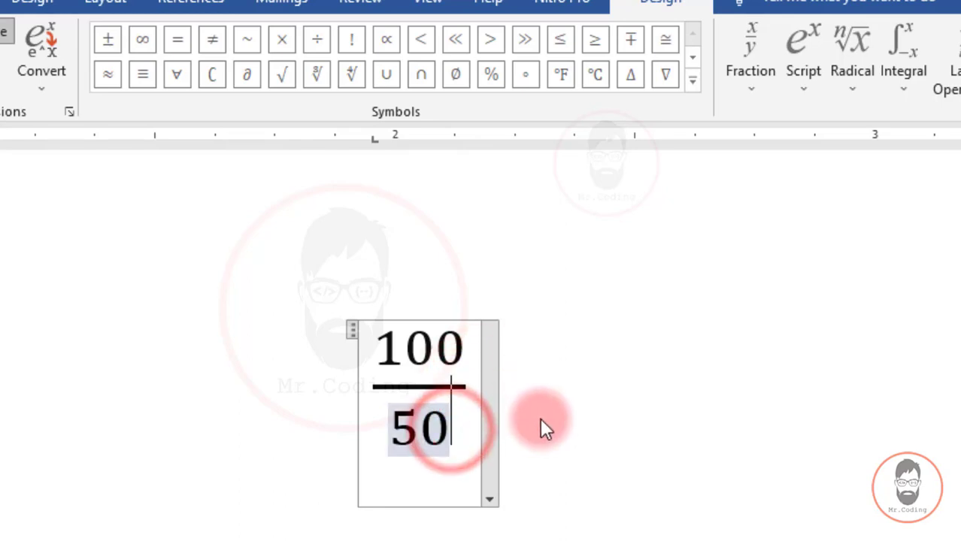
key("Right")
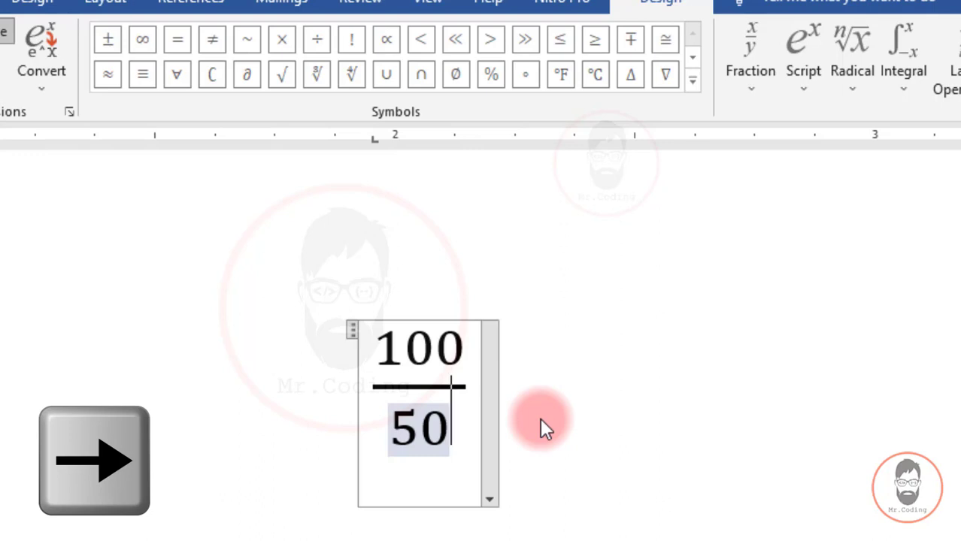
key("Right")
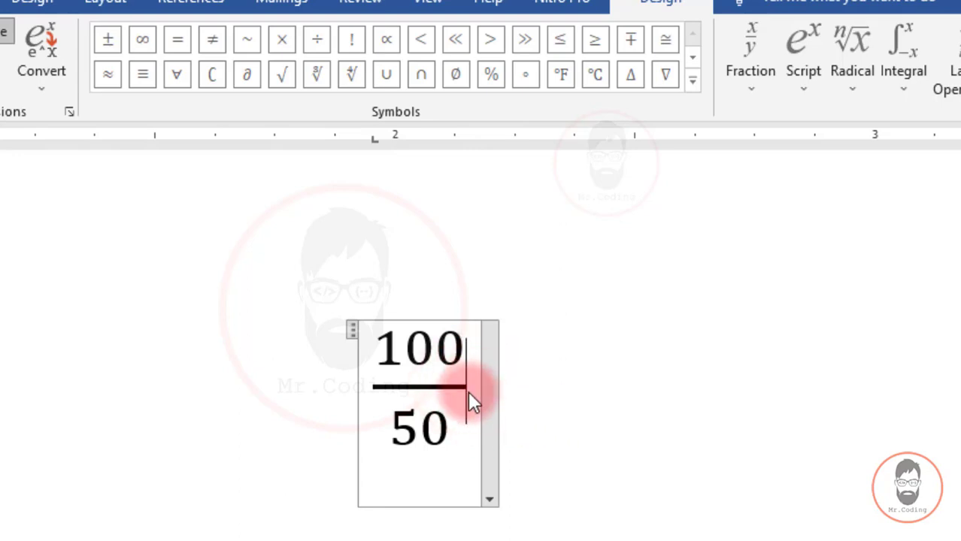
Complete the equation by adding an equals sign and the result 2 after the fraction
type("=")
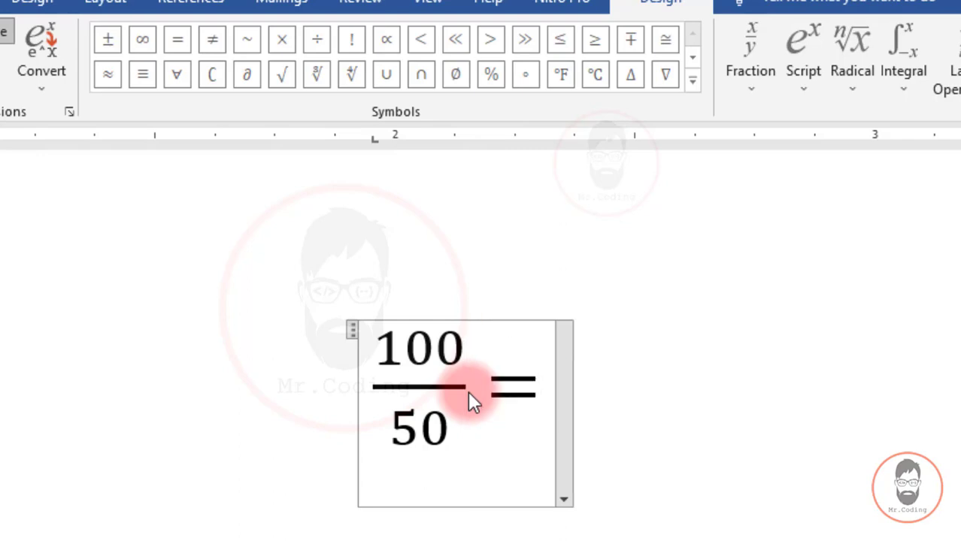
type("2")
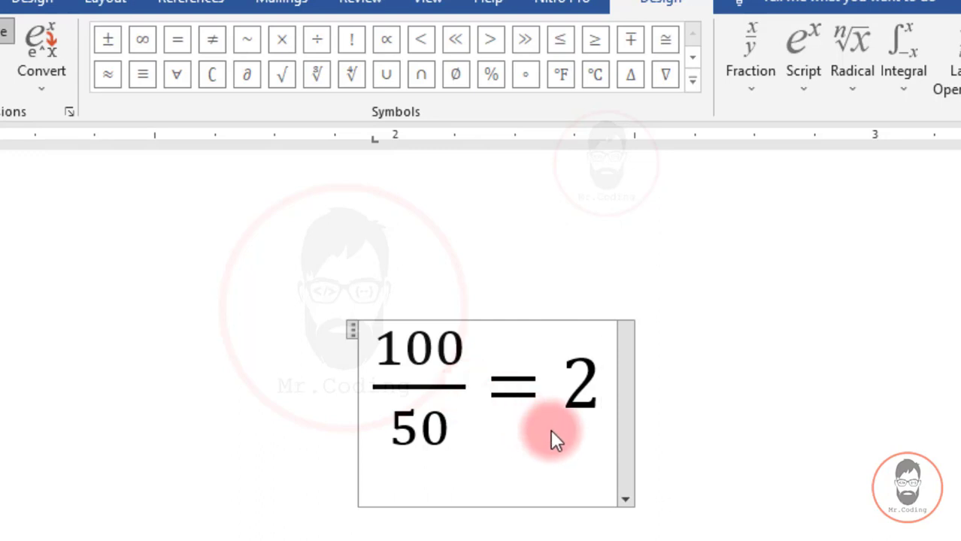
Delete the whole 100 over 50 equation from the document
left_click(601, 395)
left_click_drag(553, 393, 439, 392)
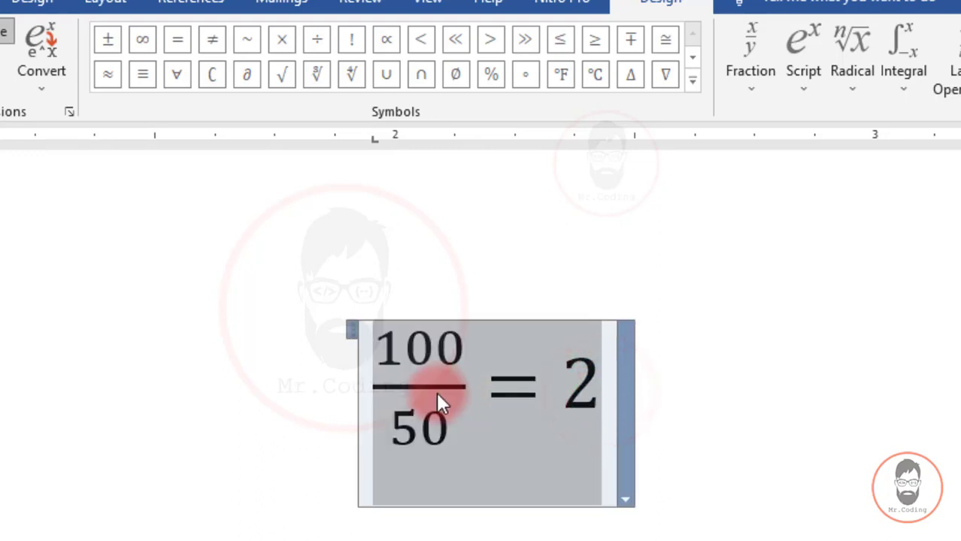
key("Delete")
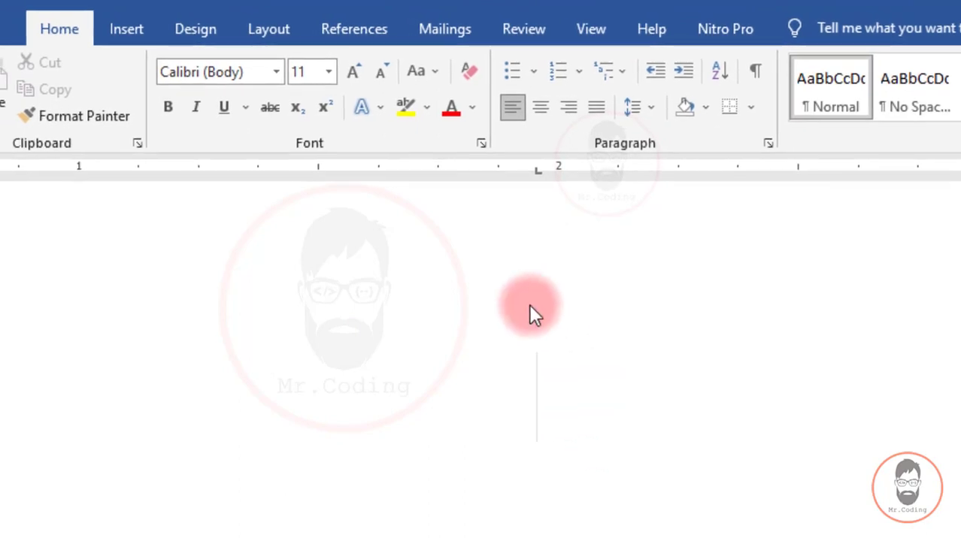
Insert a new equation containing a script structure with a superscript and subscript after the base
left_click(135, 37)
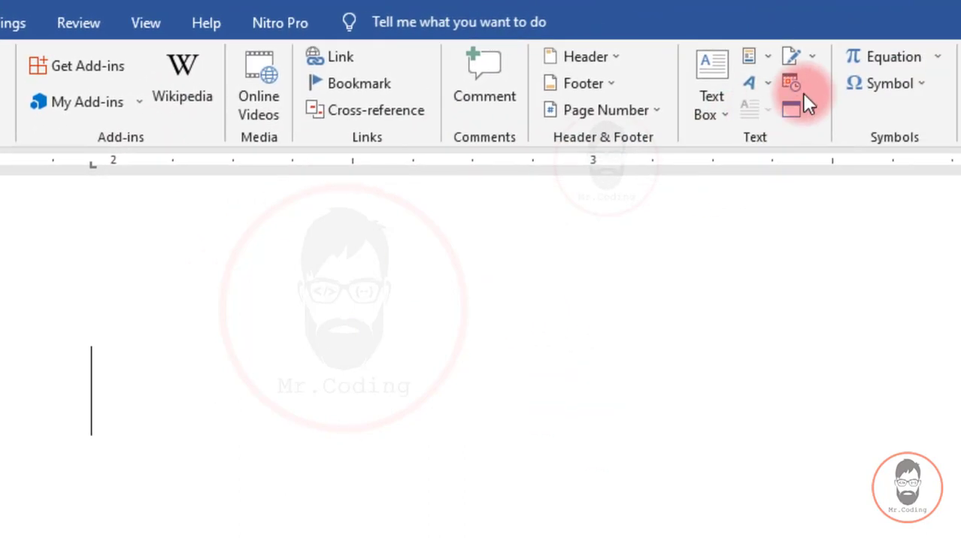
left_click(842, 57)
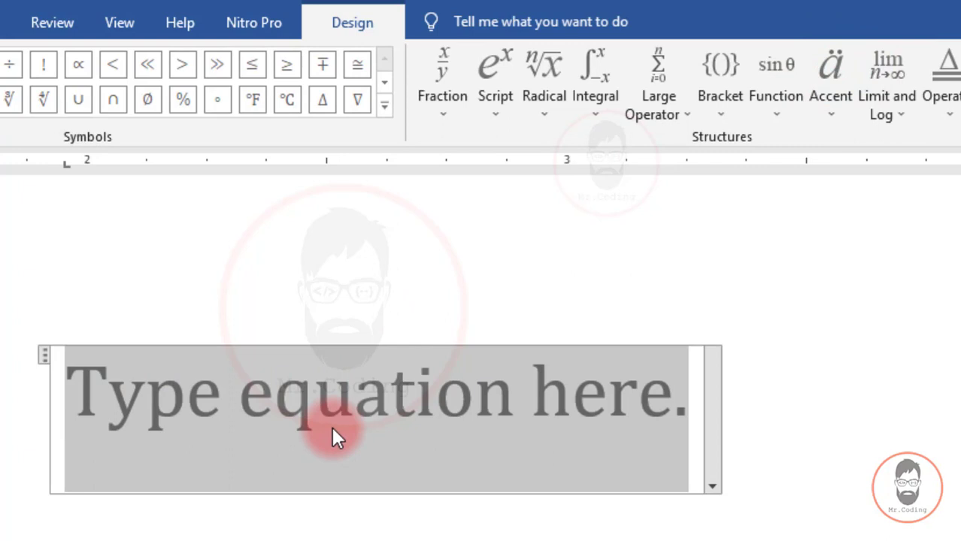
left_click(491, 108)
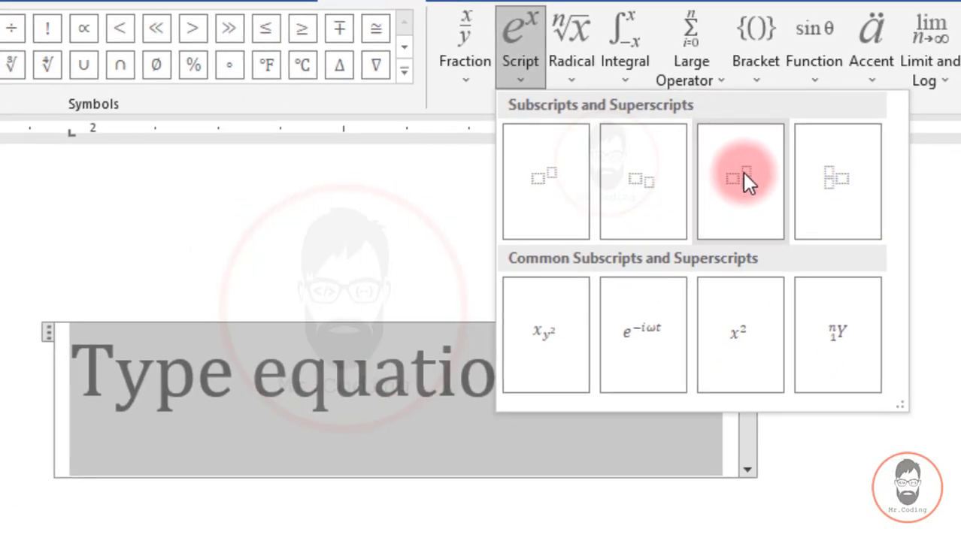
left_click(744, 179)
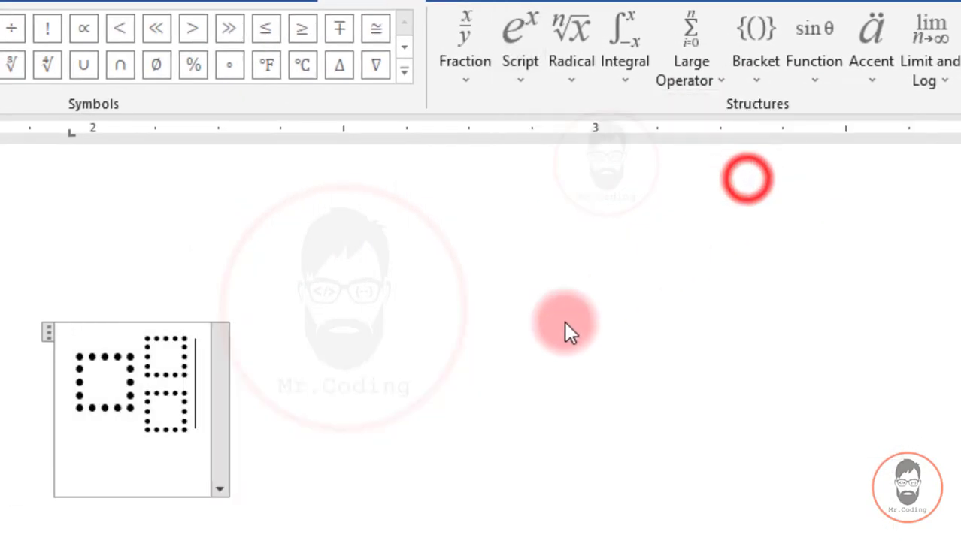
Fill the script structure with the base a, superscript 3 and subscript 2
left_click(120, 383)
type("a")
left_click(150, 363)
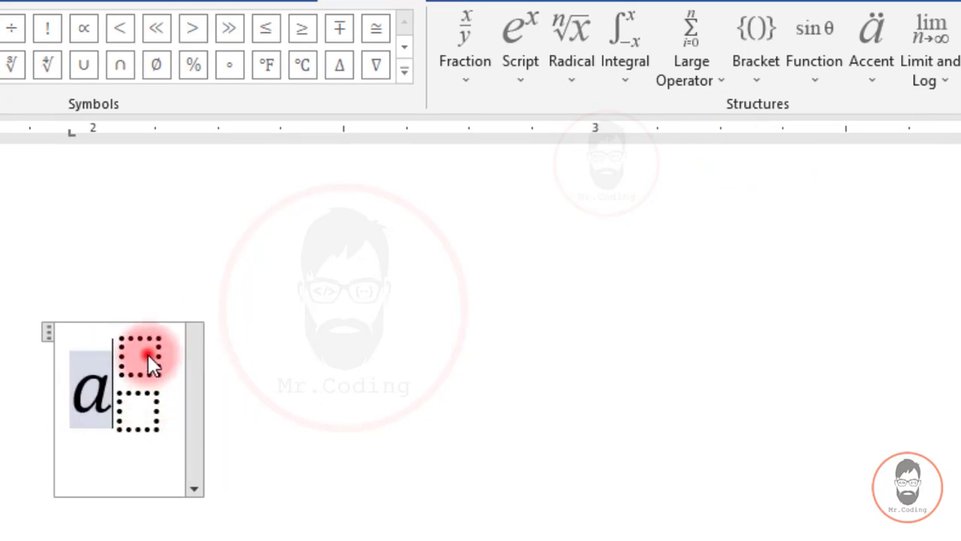
type("3")
left_click(142, 413)
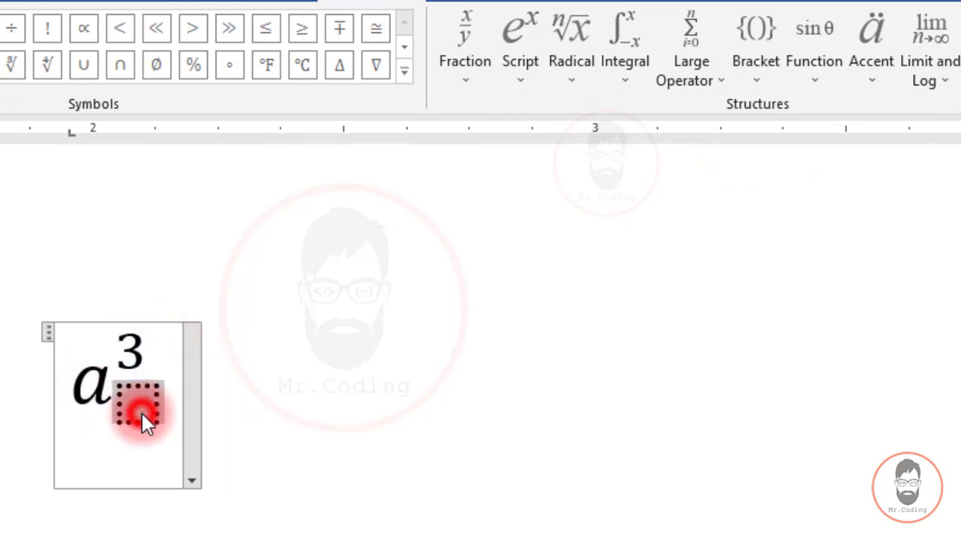
type("2")
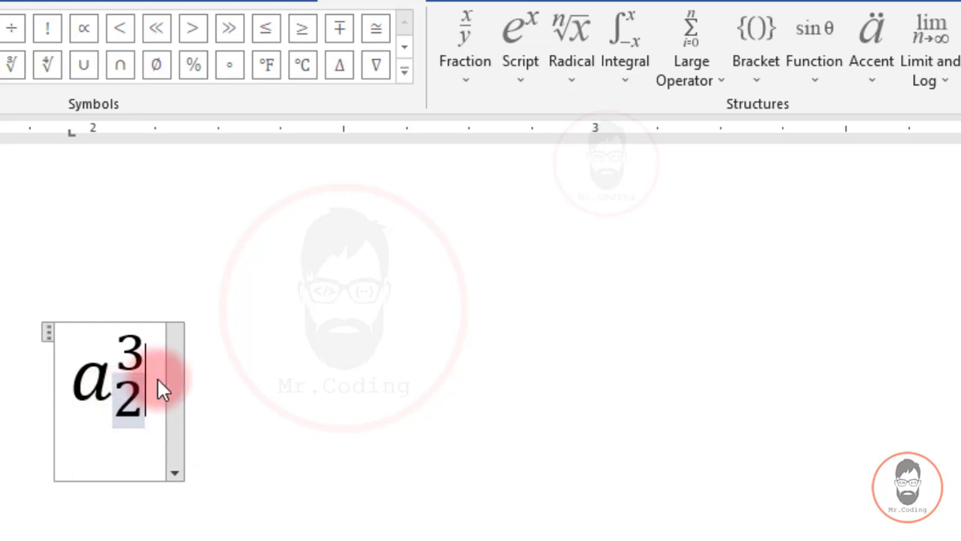
Look through the subscript and superscript structures, then erase the whole equation with base a
left_click(516, 75)
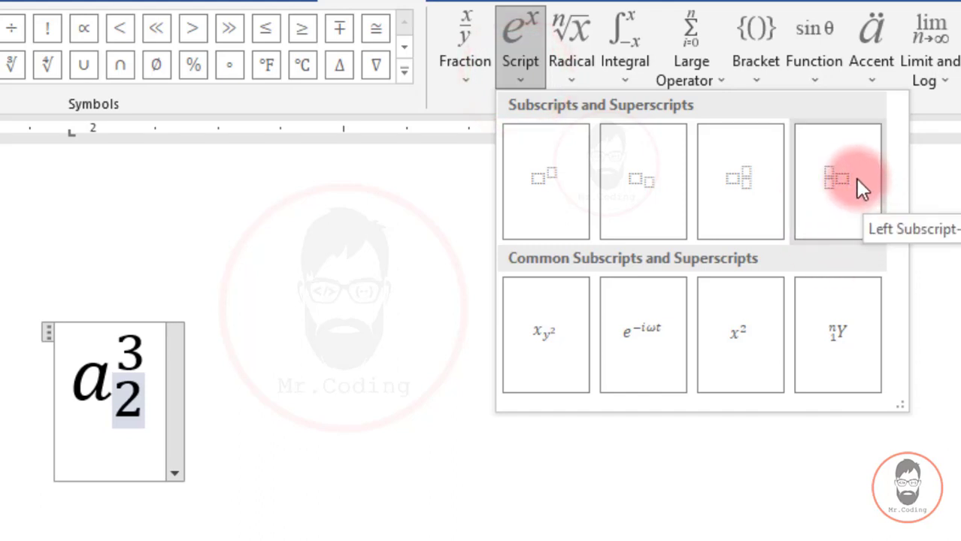
left_click(142, 374)
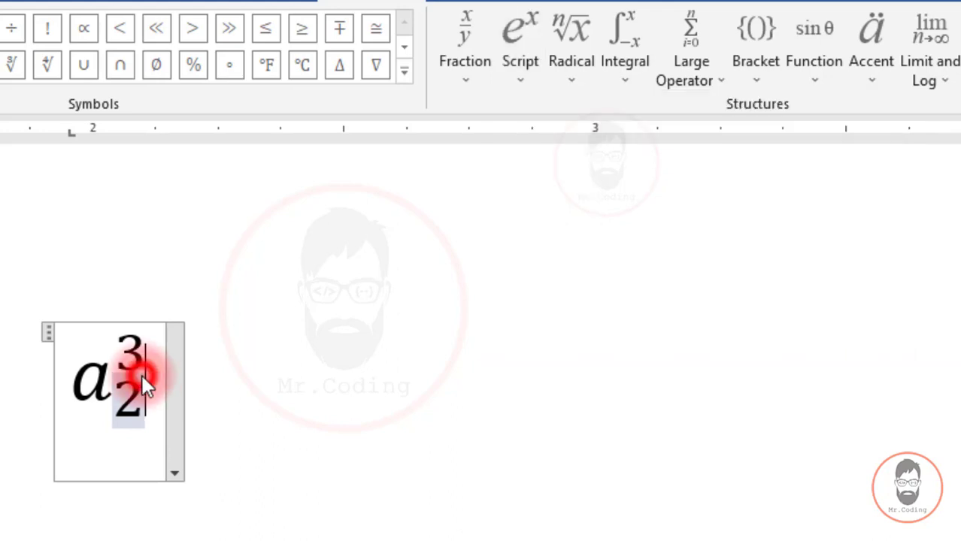
key("BackSpace")
key("BackSpace")
key("BackSpace")
key("BackSpace")
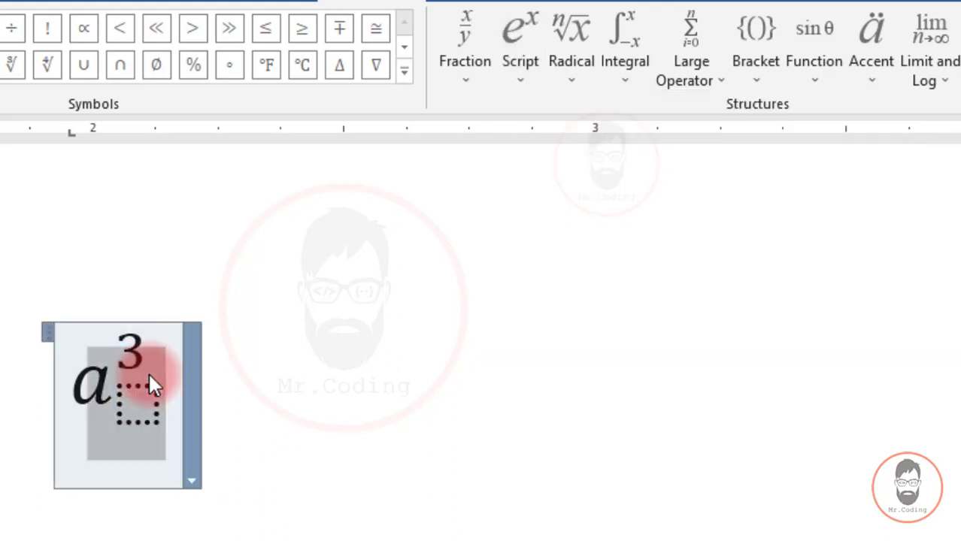
Insert a new equation containing an empty stacked fraction
left_click(1, 2)
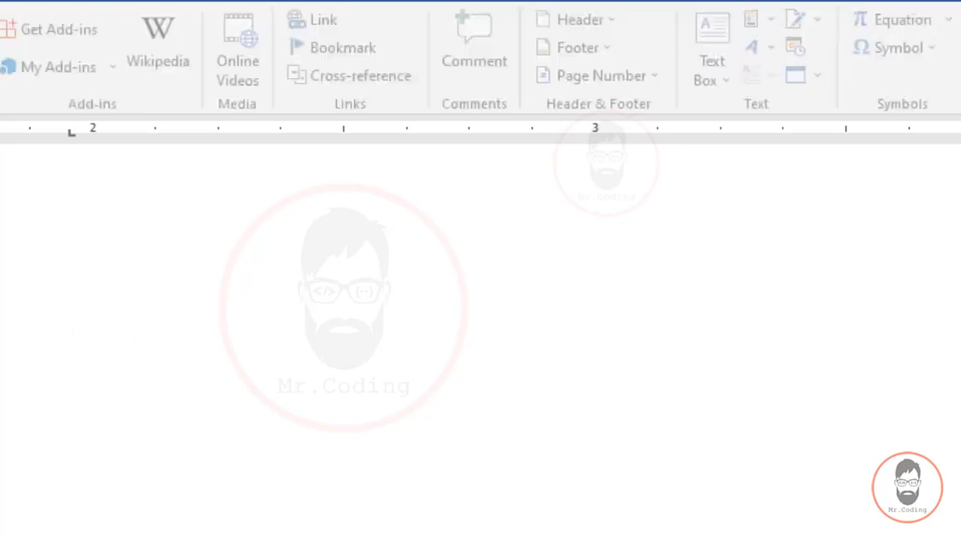
left_click(893, 23)
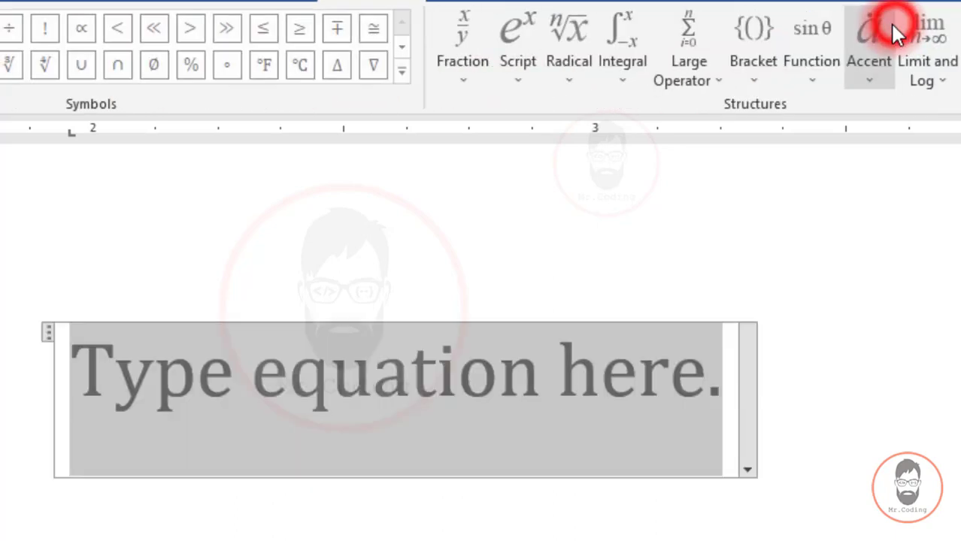
left_click(468, 84)
left_click(485, 164)
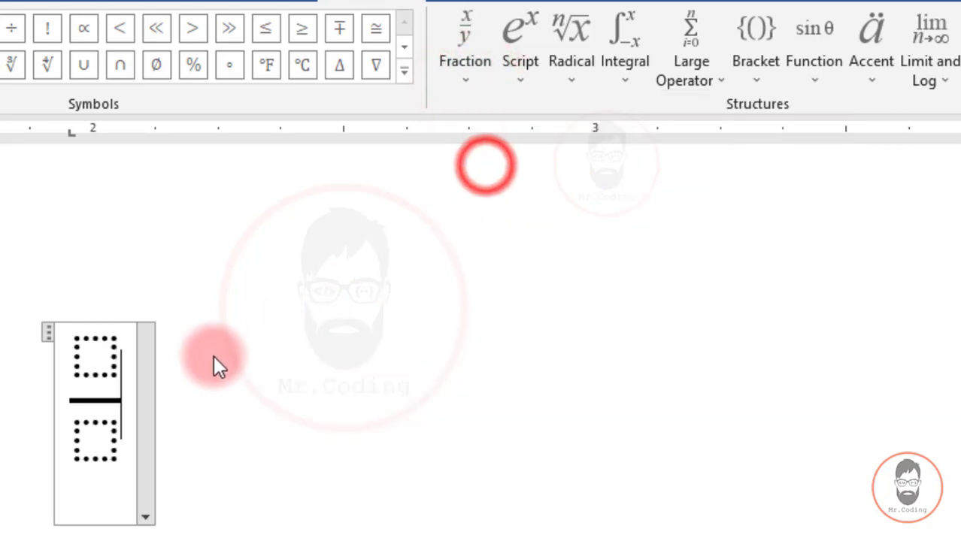
Fill the stacked fraction with x as the numerator and y as the denominator
left_click(113, 363)
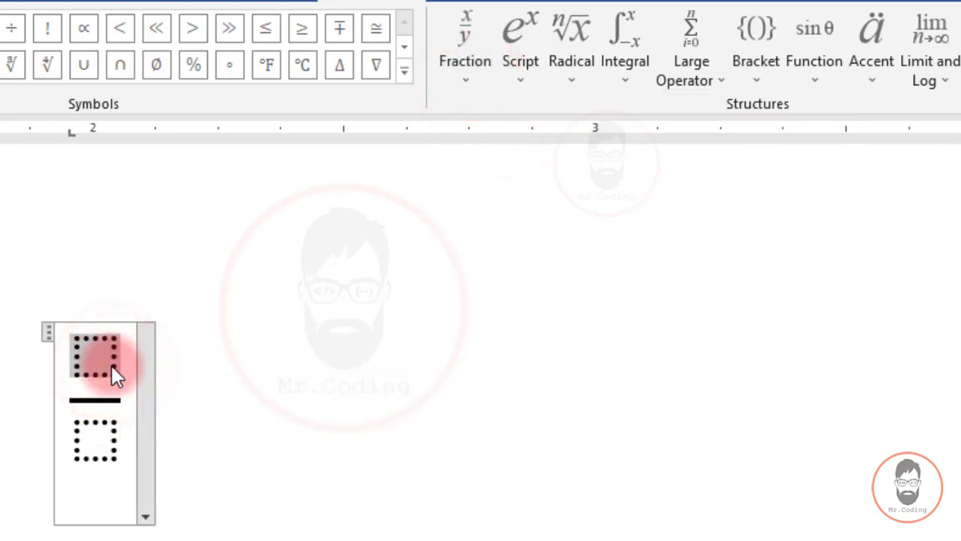
type("x")
left_click(103, 429)
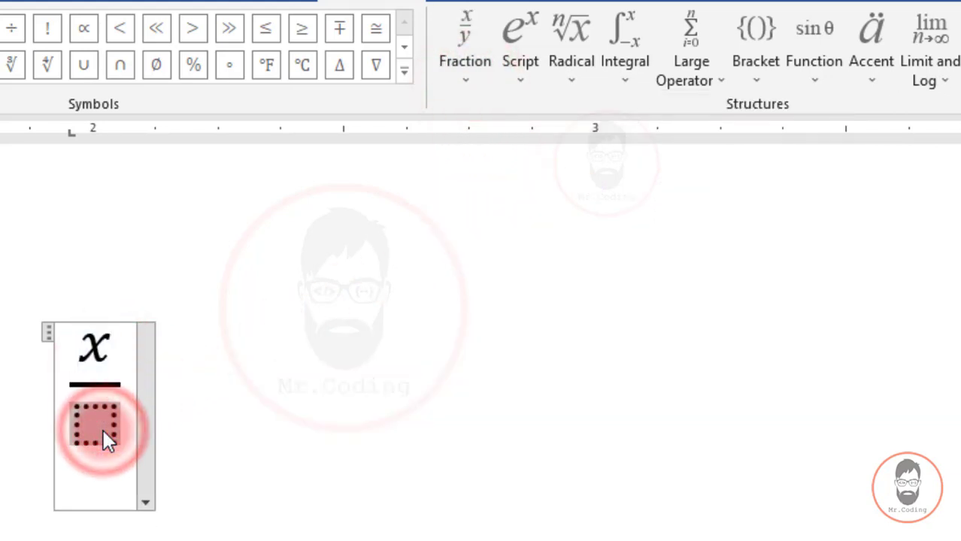
type("y")
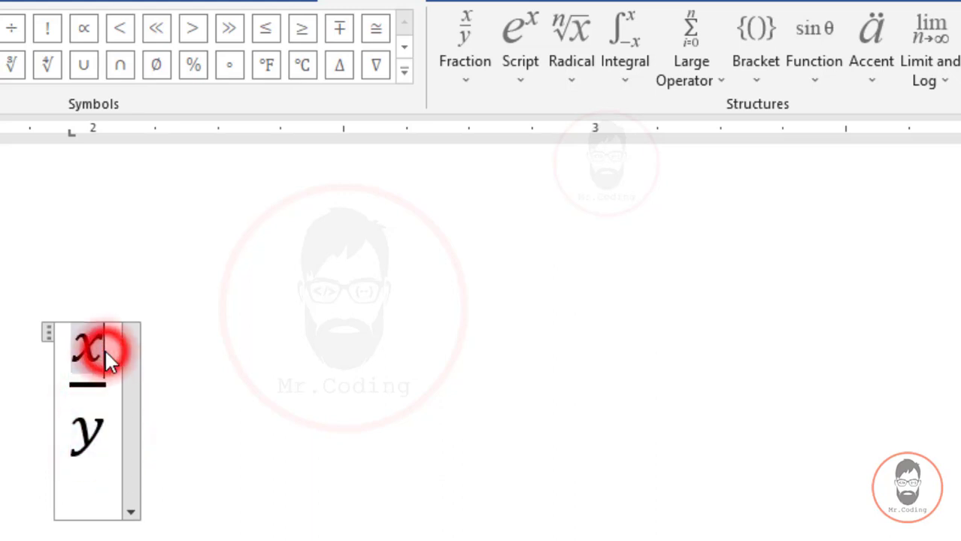
Replace the x in the numerator with an empty superscript structure
left_click(105, 348)
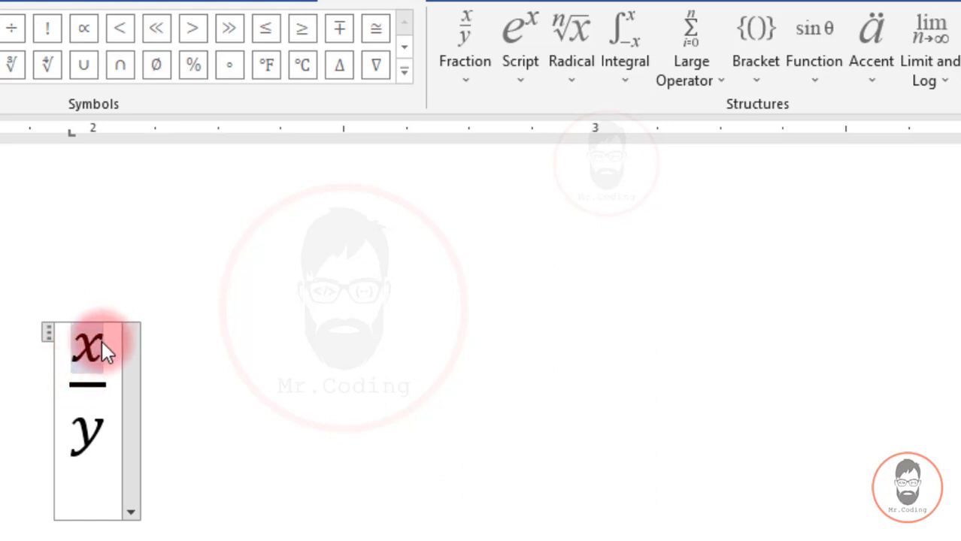
key("BackSpace")
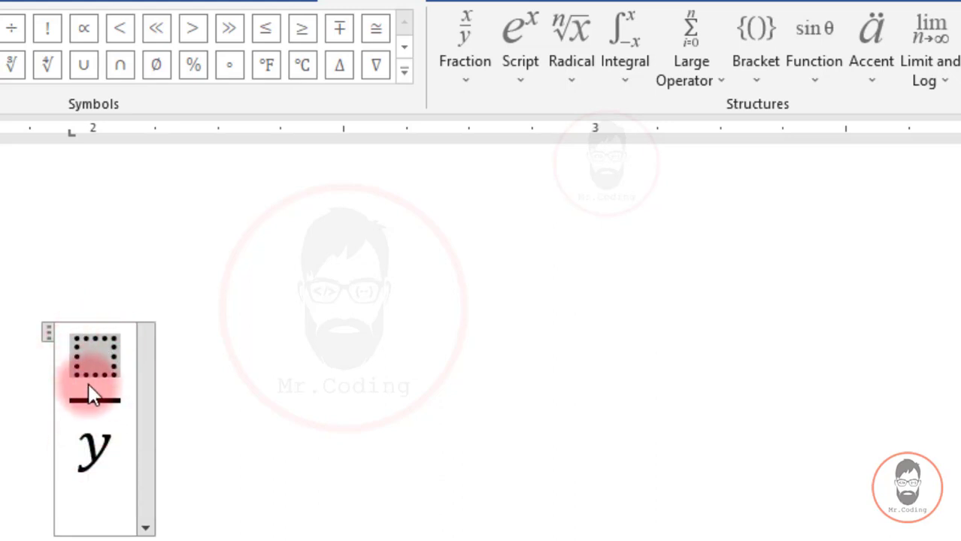
left_click(95, 360)
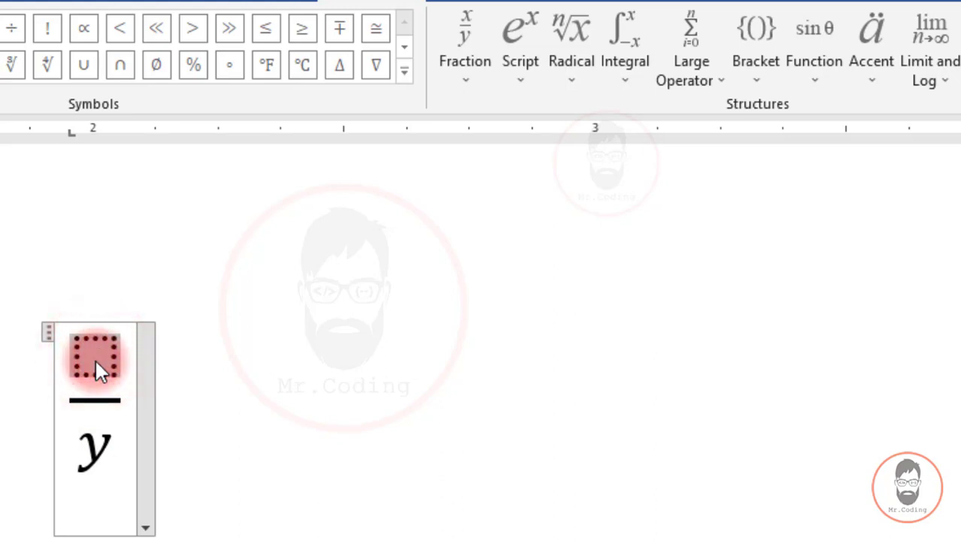
left_click(516, 75)
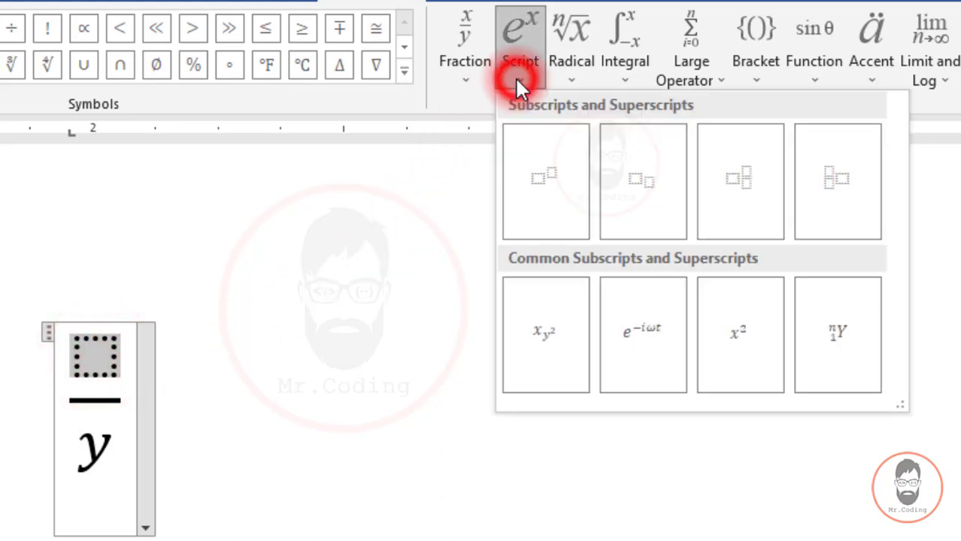
left_click(538, 174)
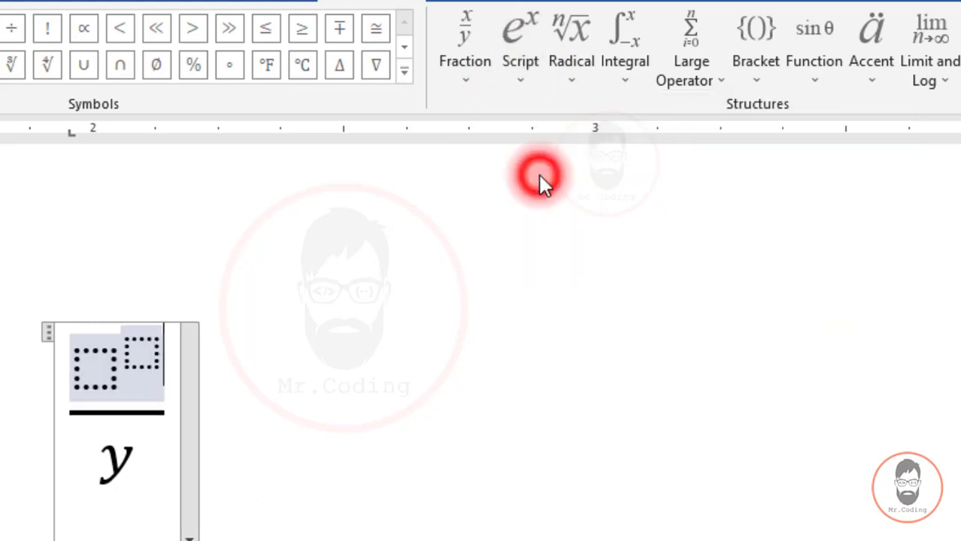
Fill the numerator's superscript structure with the base x and exponent 2
left_click(110, 373)
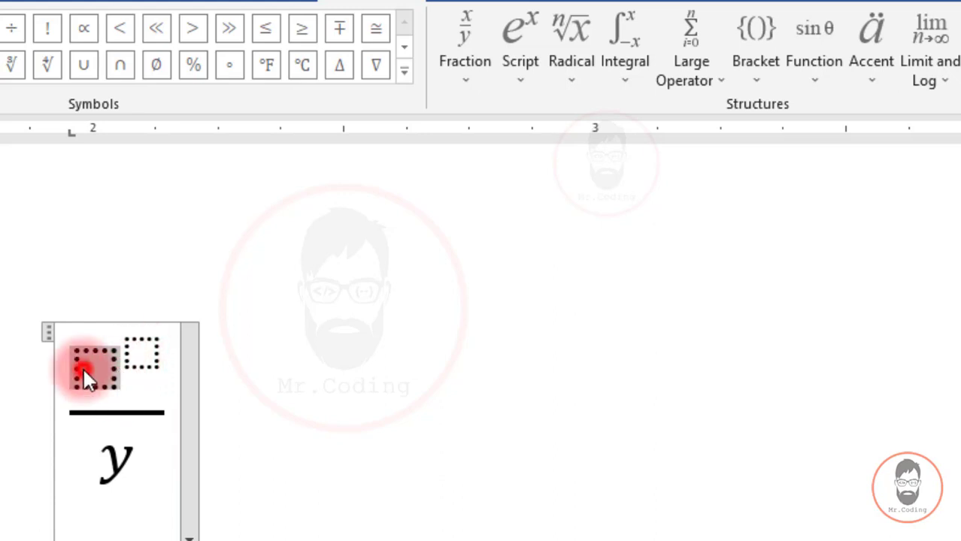
left_click(83, 367)
type("x")
left_click(137, 359)
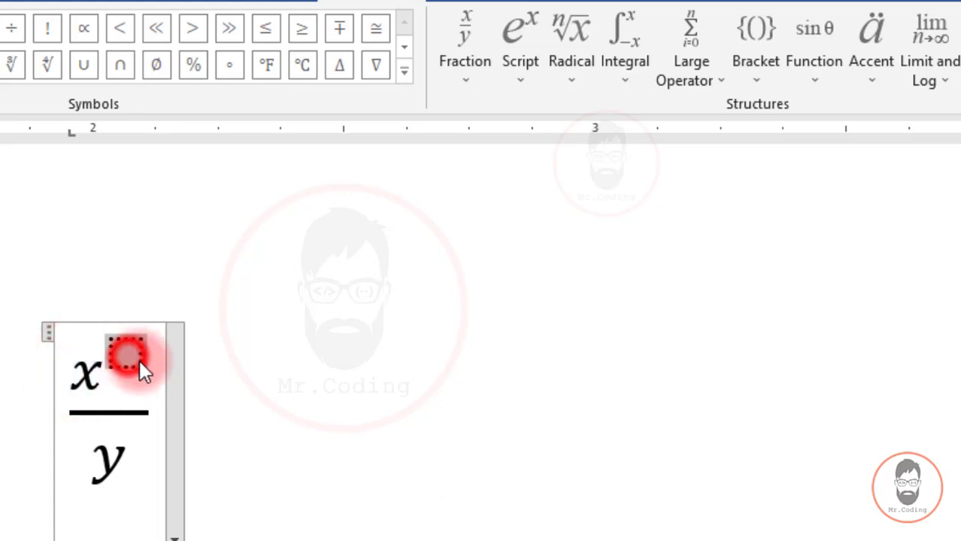
type("2")
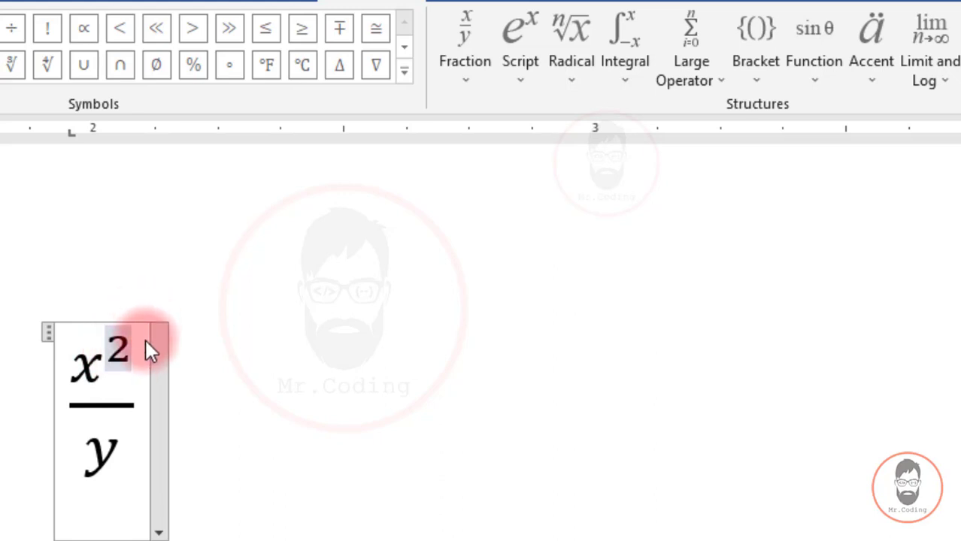
Replace the exponent of x with a nested superscript structure that has base 2 and exponent 3
key("BackSpace")
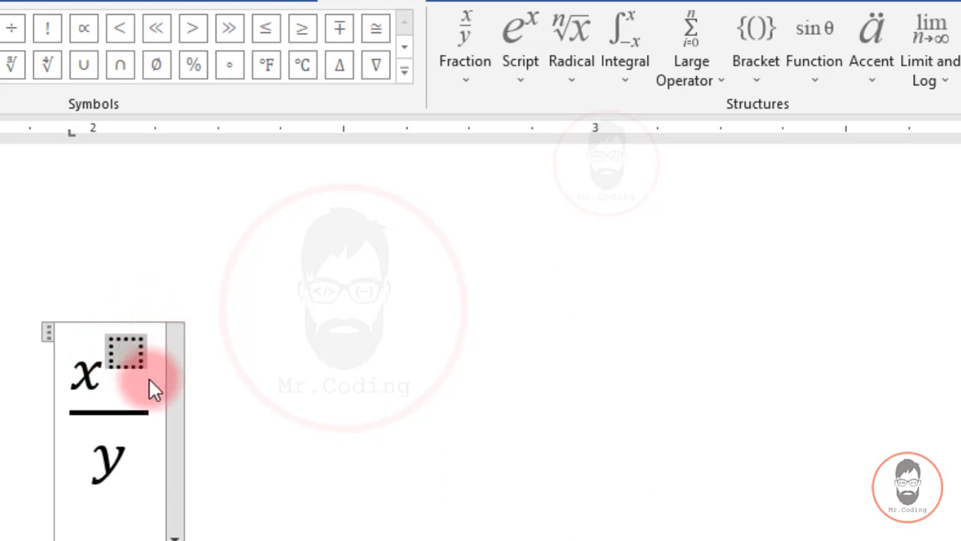
left_click(123, 351)
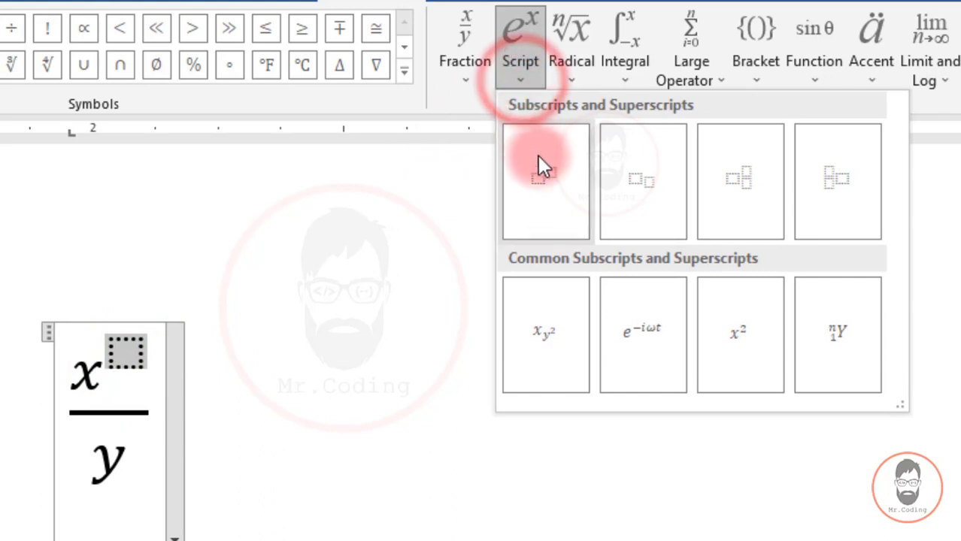
left_click(543, 176)
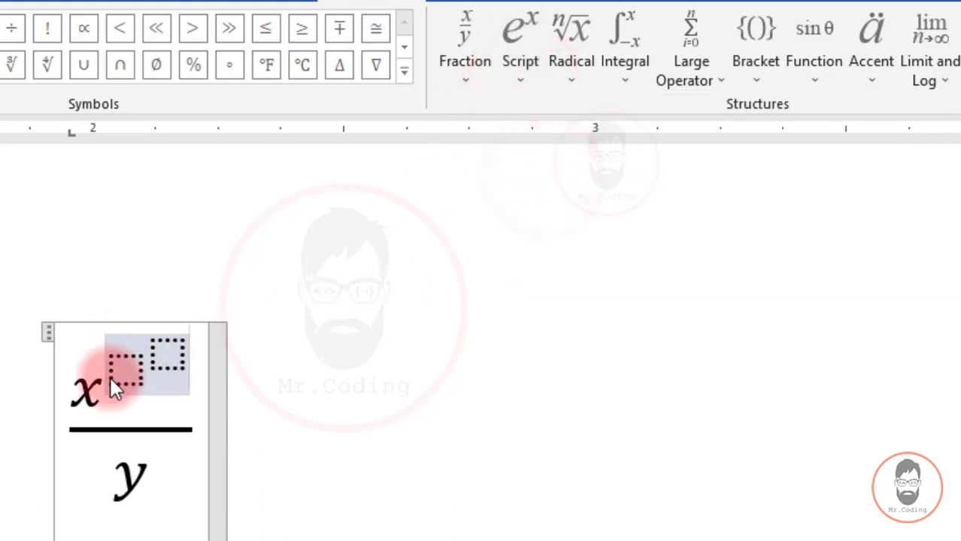
left_click(131, 376)
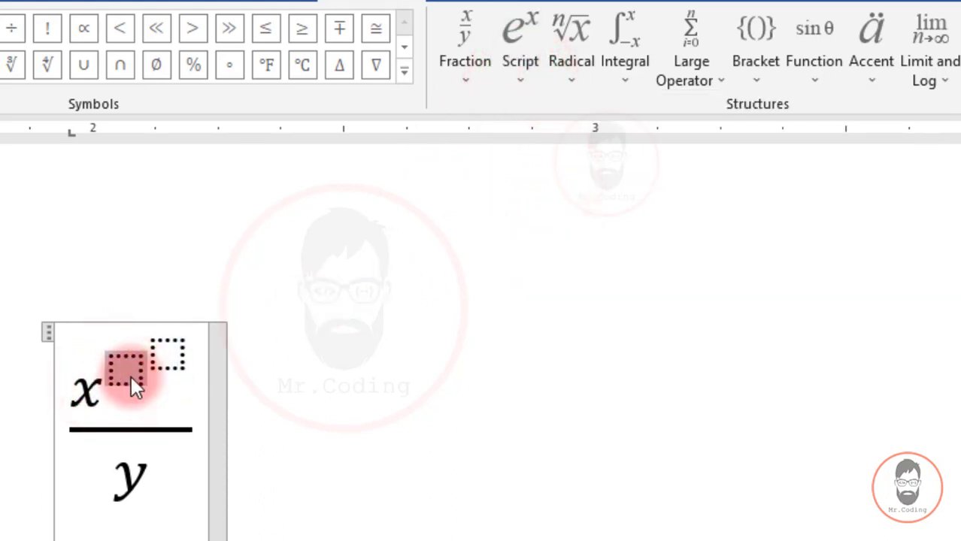
type("2")
left_click(164, 354)
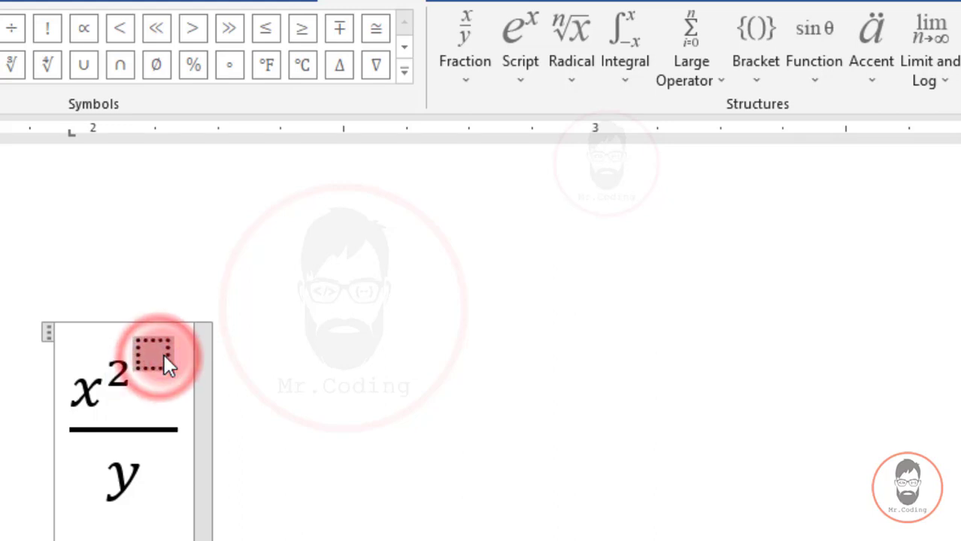
type("3")
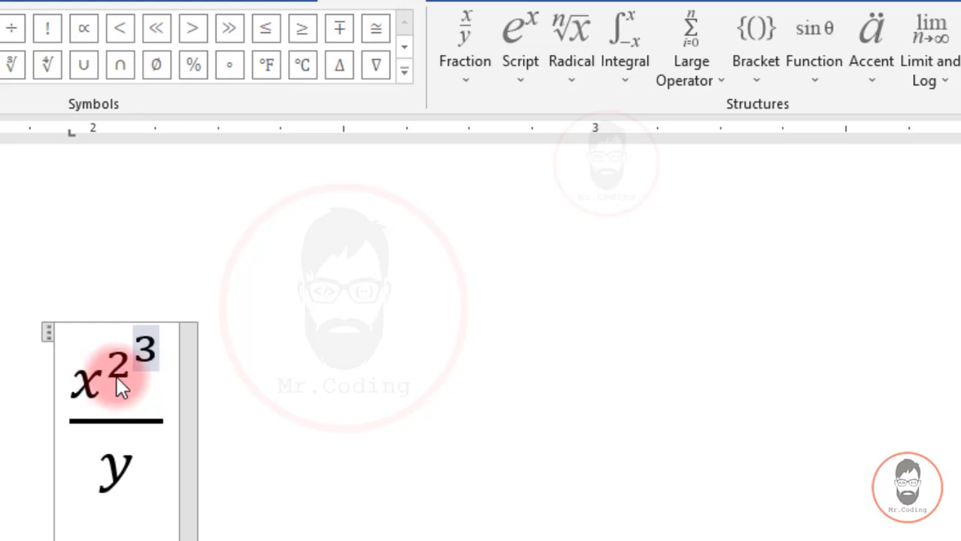
Replace the y in the main fraction's denominator with an empty superscript structure
left_click(103, 485)
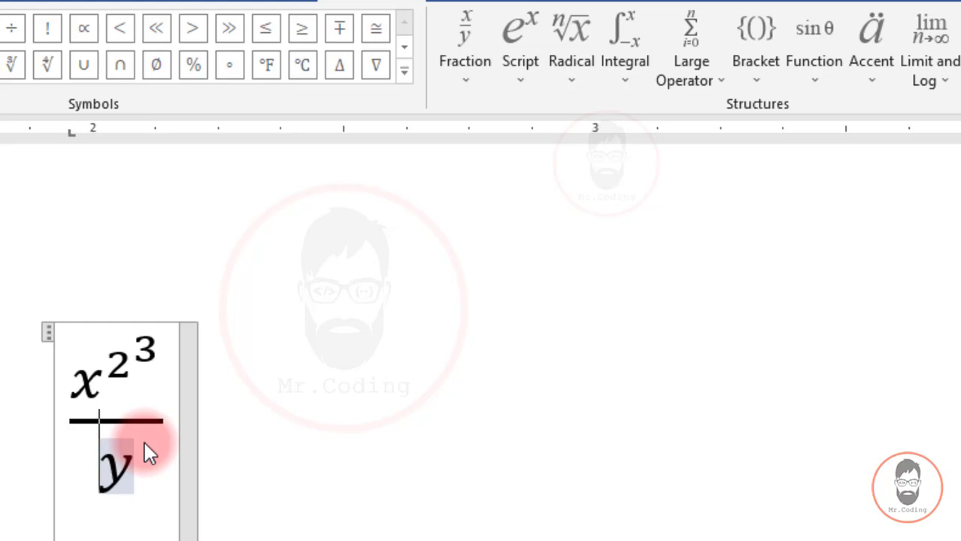
left_click(106, 466)
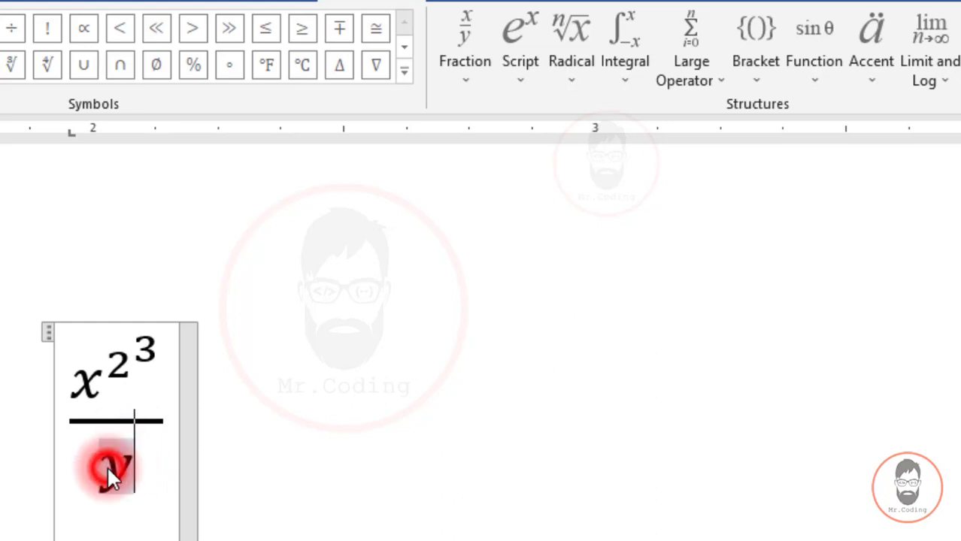
double_click(112, 464)
key("BackSpace")
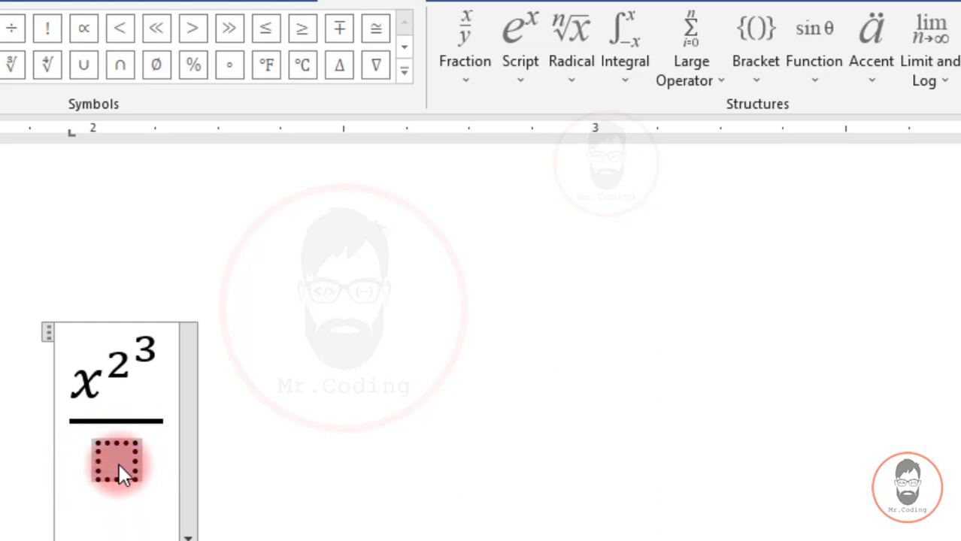
left_click(112, 455)
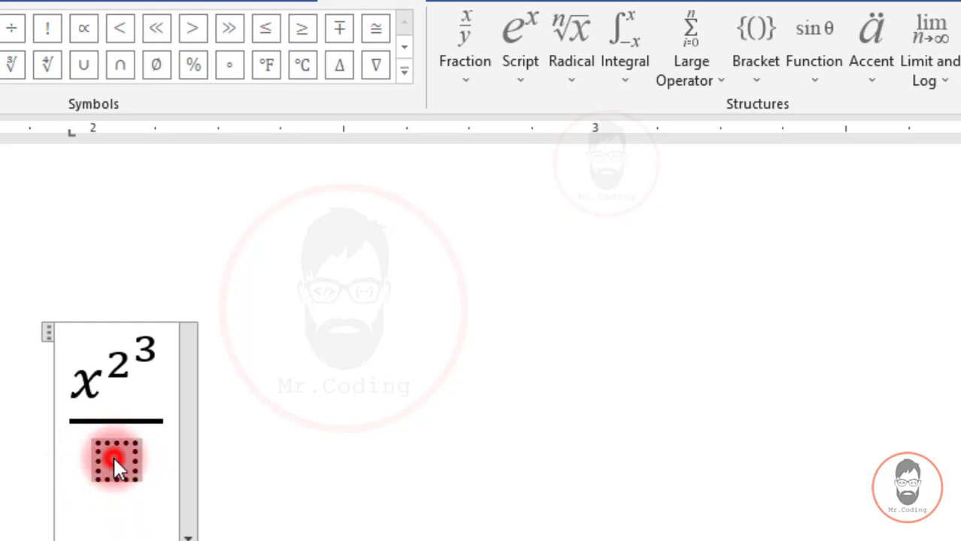
left_click(520, 85)
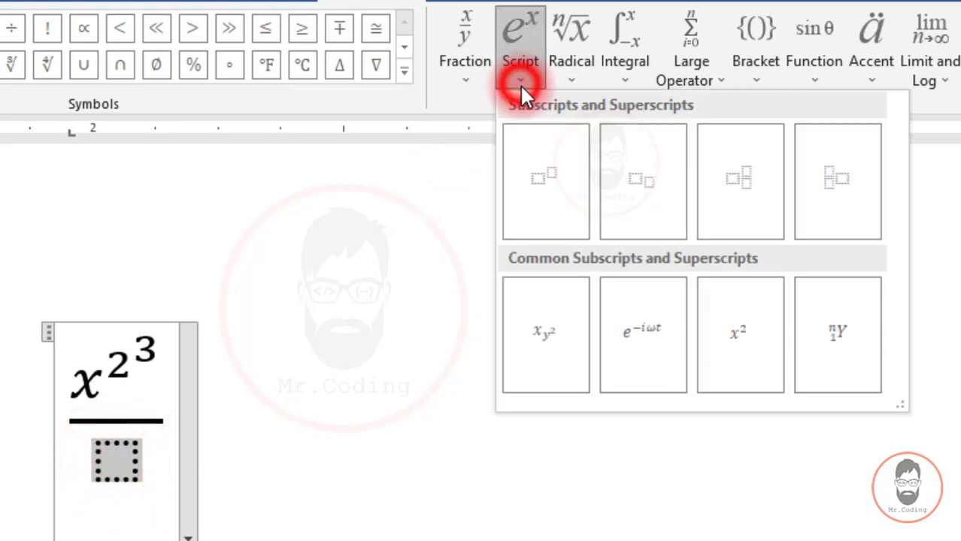
left_click(544, 176)
Enter y as the base of the denominator's superscript structure and insert an empty stacked fraction as its exponent
left_click(97, 461)
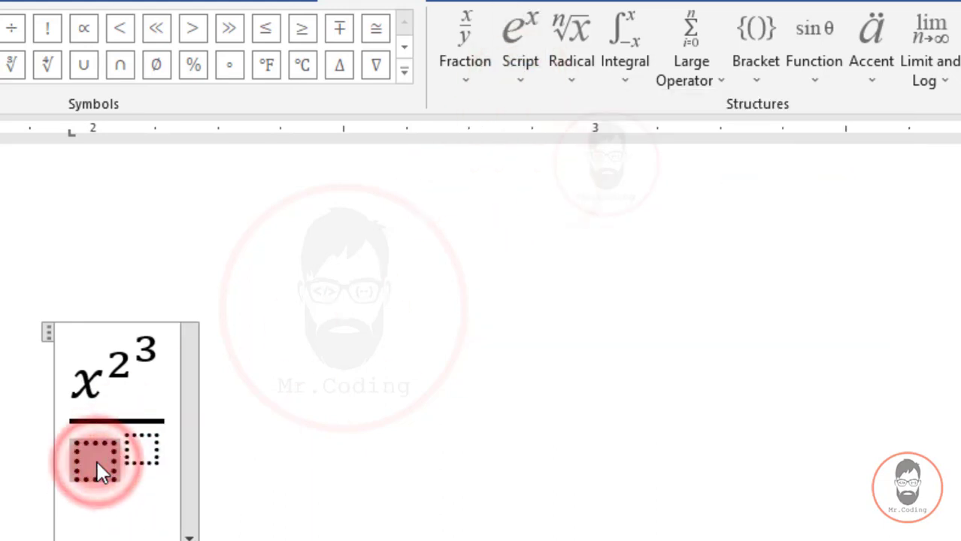
type("y")
left_click(131, 448)
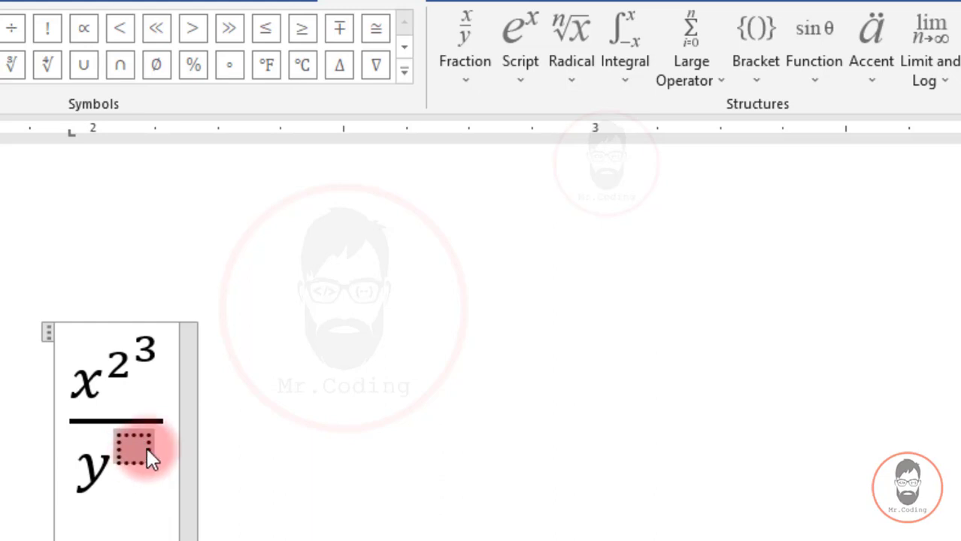
left_click(468, 27)
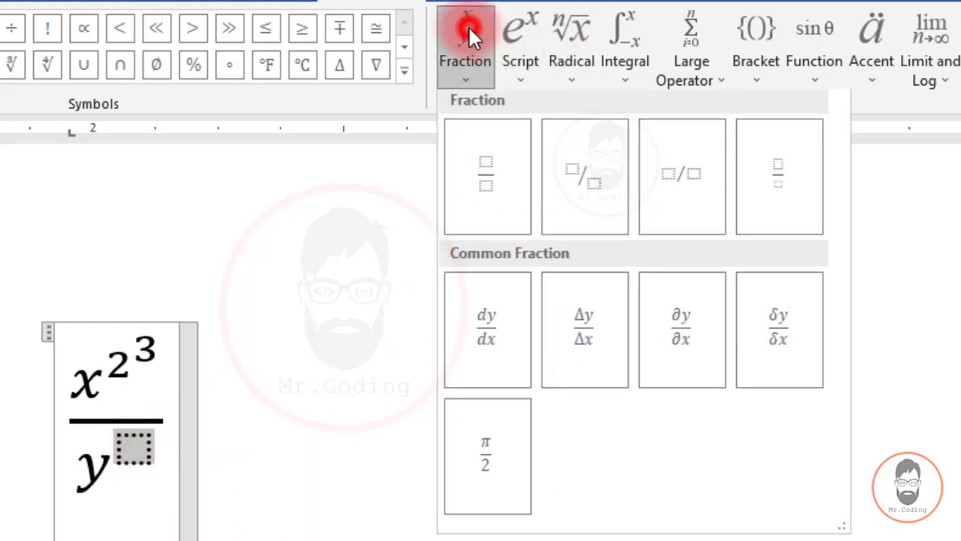
left_click(485, 179)
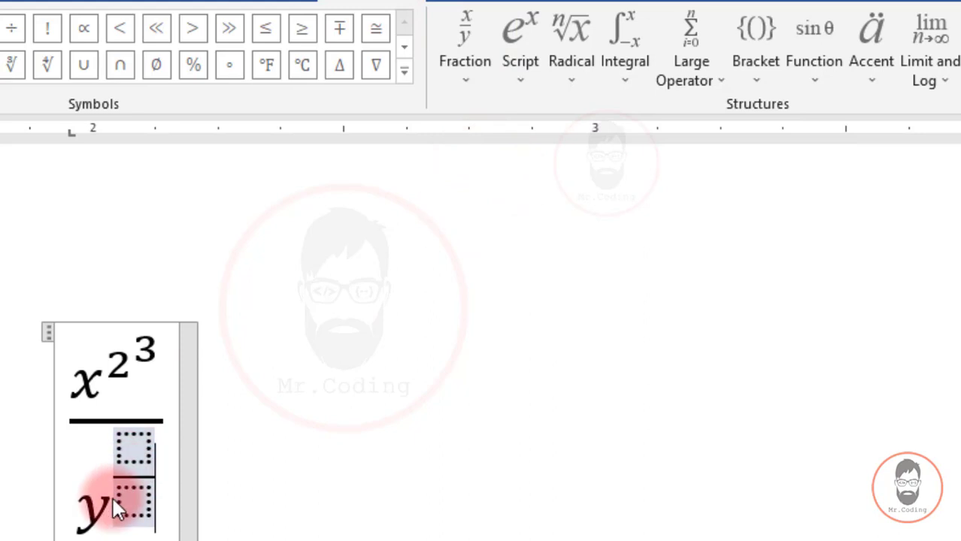
Fill the stacked fraction in the exponent of y with numerator 2 and denominator 3
left_click(134, 449)
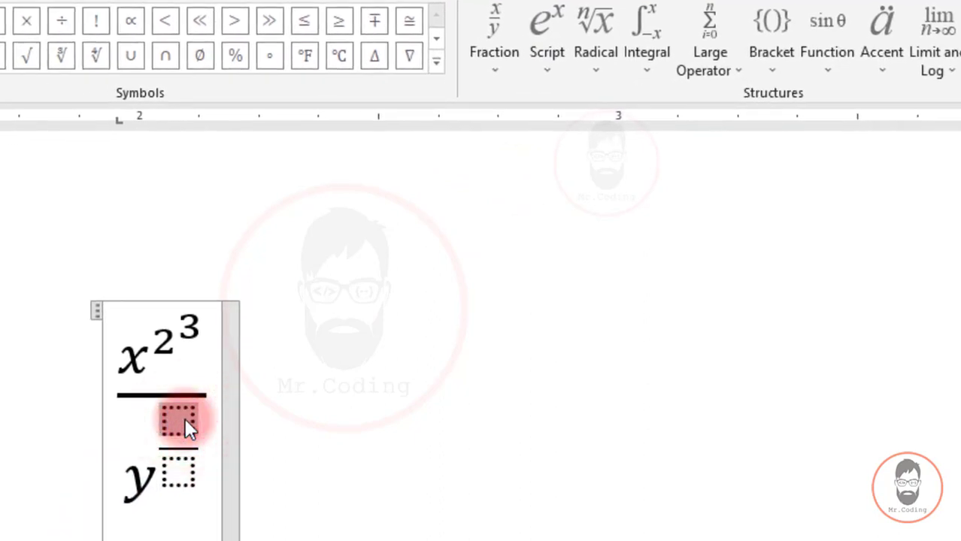
type("2")
left_click(189, 466)
left_click(183, 462)
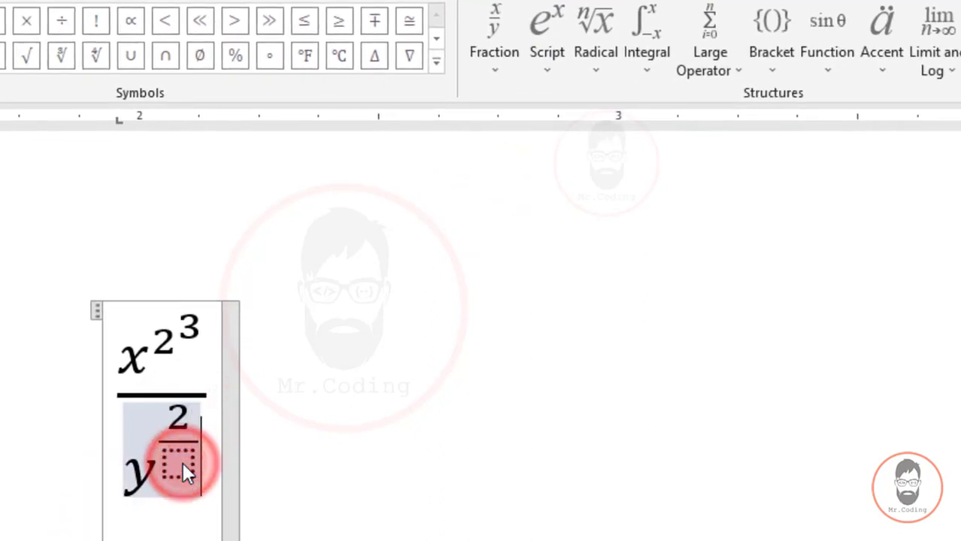
left_click(170, 461)
left_click(180, 463)
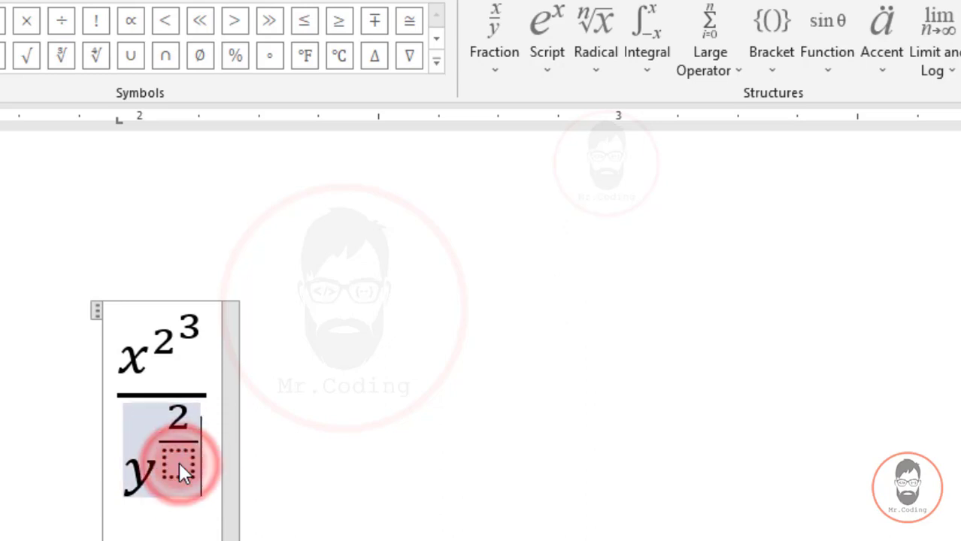
left_click(175, 461)
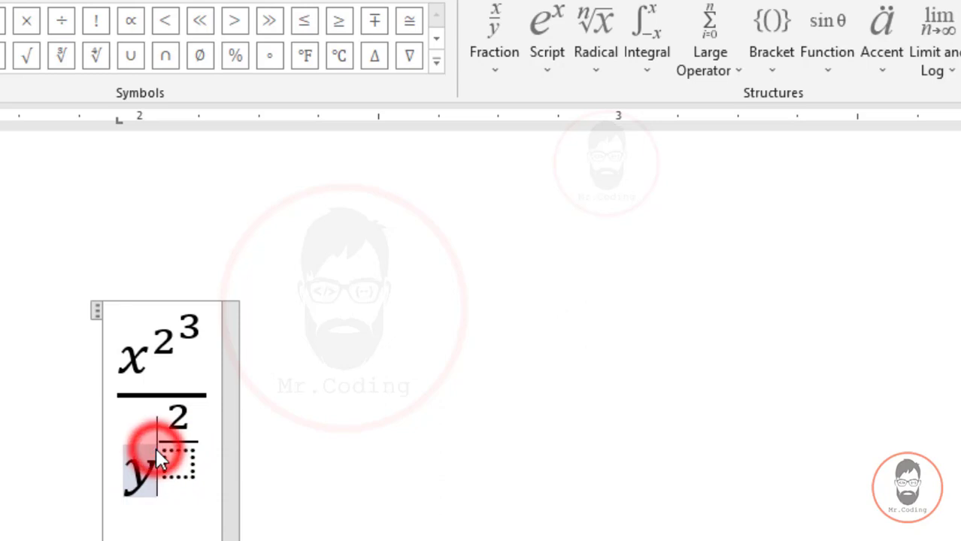
key("Right")
key("Right")
key("Right")
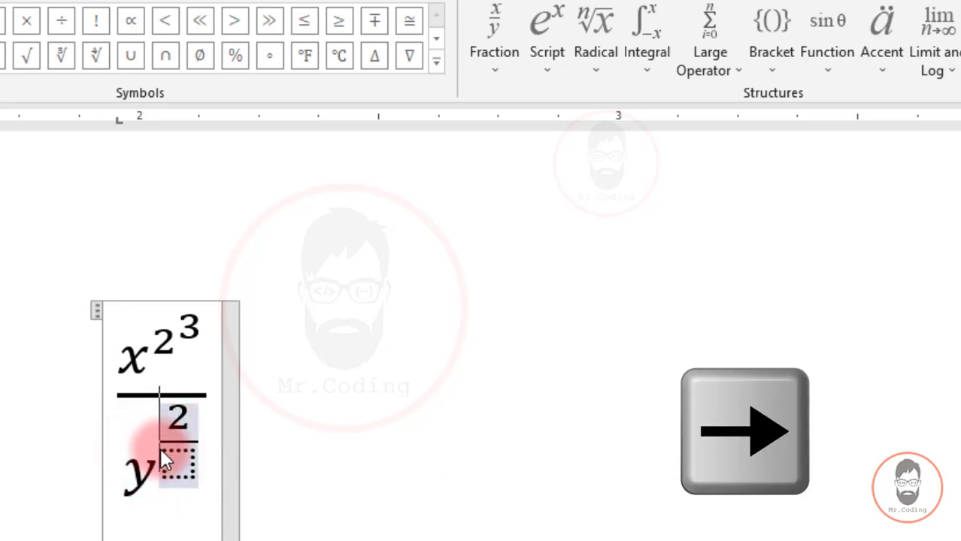
key("Right")
key("Right")
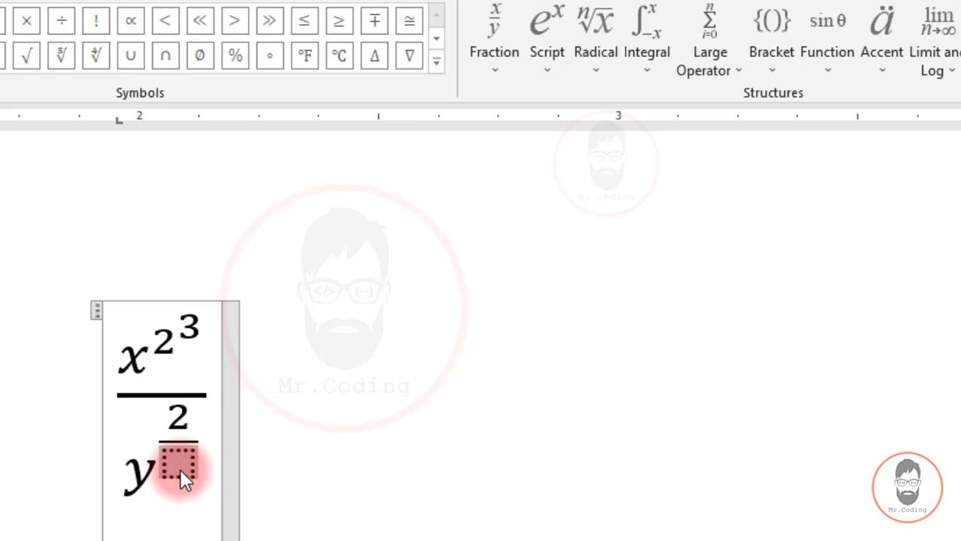
type("3")
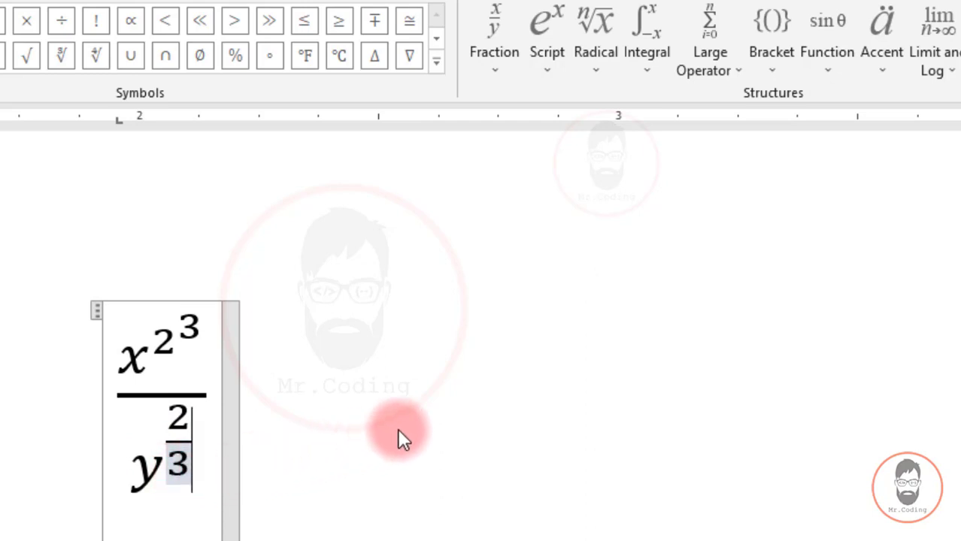
Append an empty superscript structure after the main fraction and insert an empty skewed fraction as its base
left_click(204, 401)
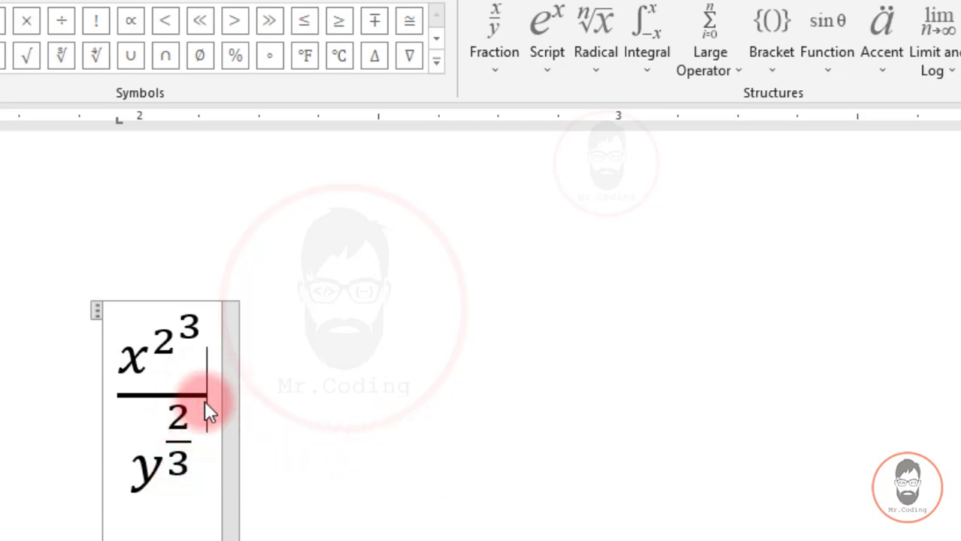
left_click(561, 67)
left_click(567, 162)
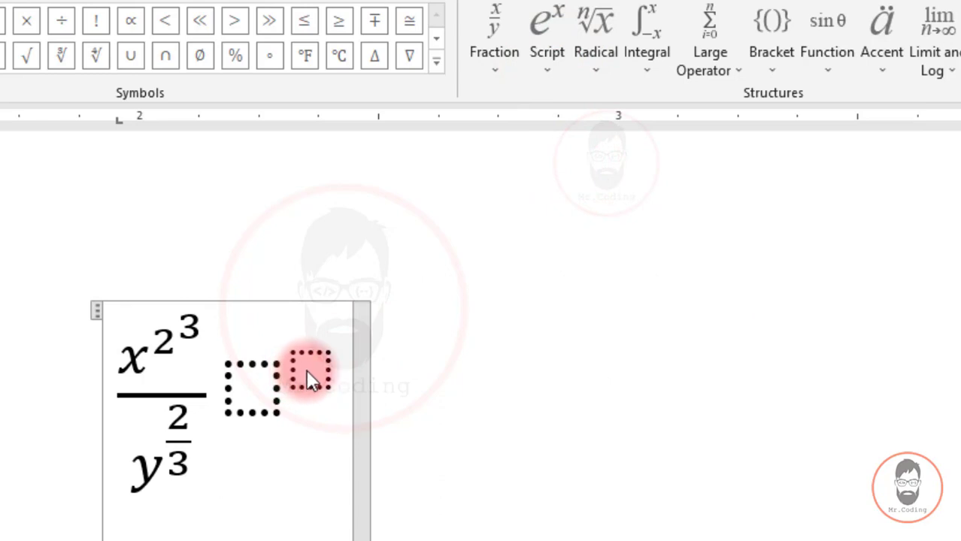
left_click(249, 384)
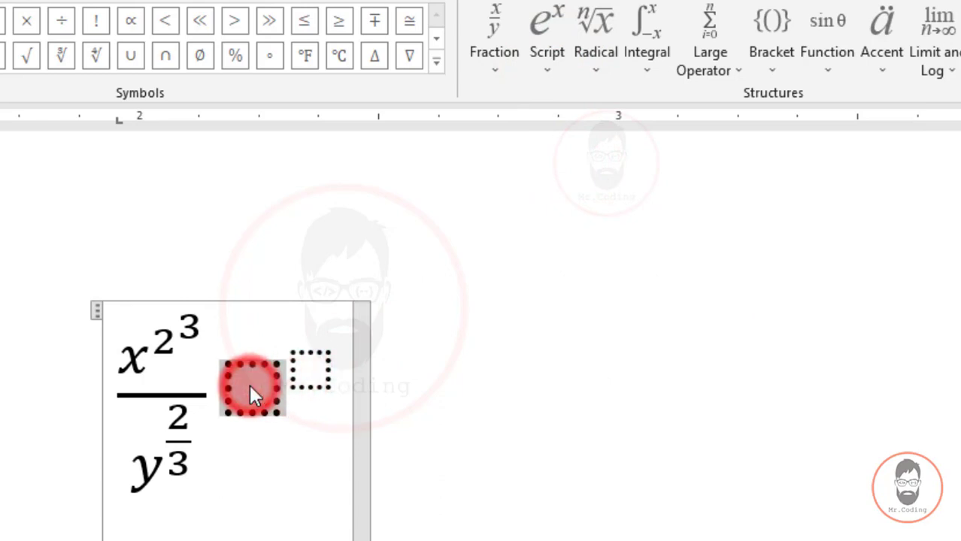
left_click(506, 70)
left_click(596, 166)
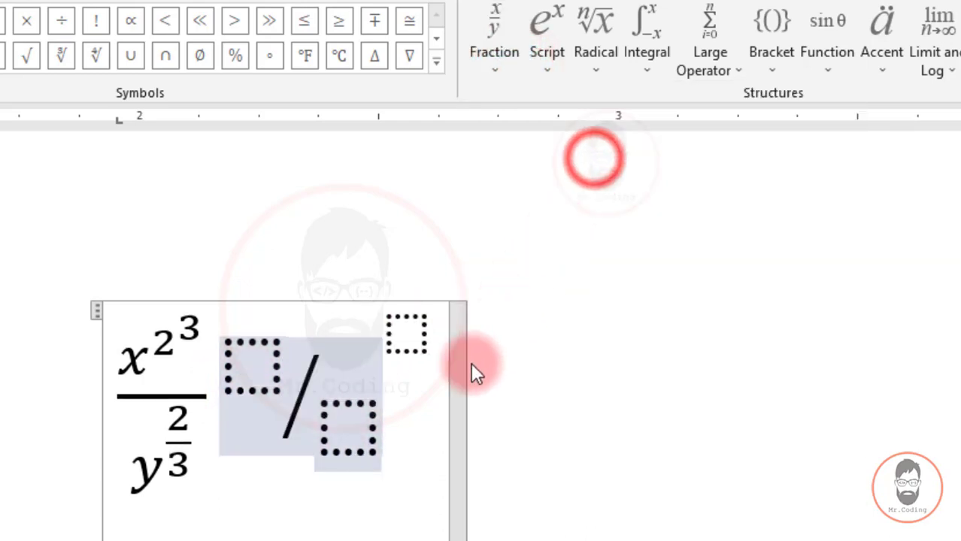
left_click(432, 400)
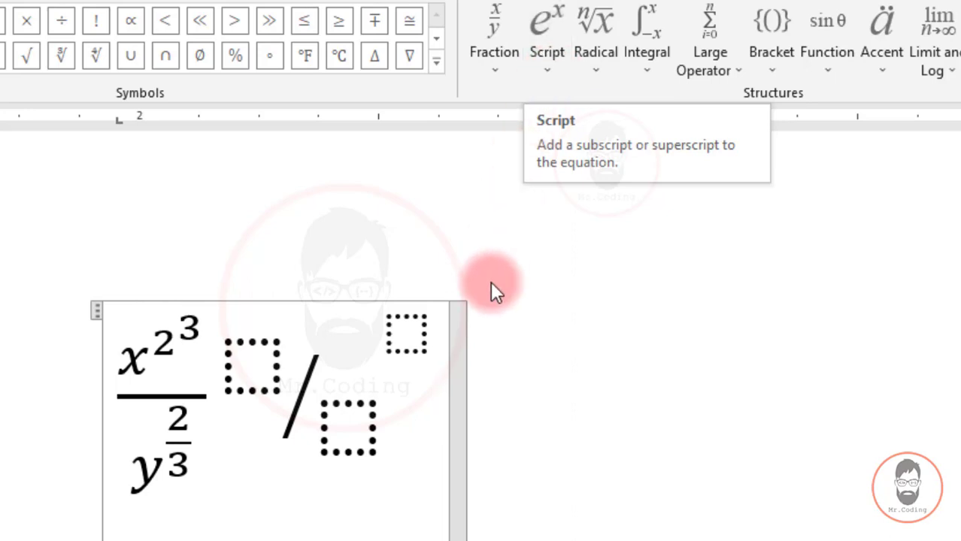
Examine the available radical, integral, large operator, function, accent, limit and log, operator and matrix structures
left_click(593, 70)
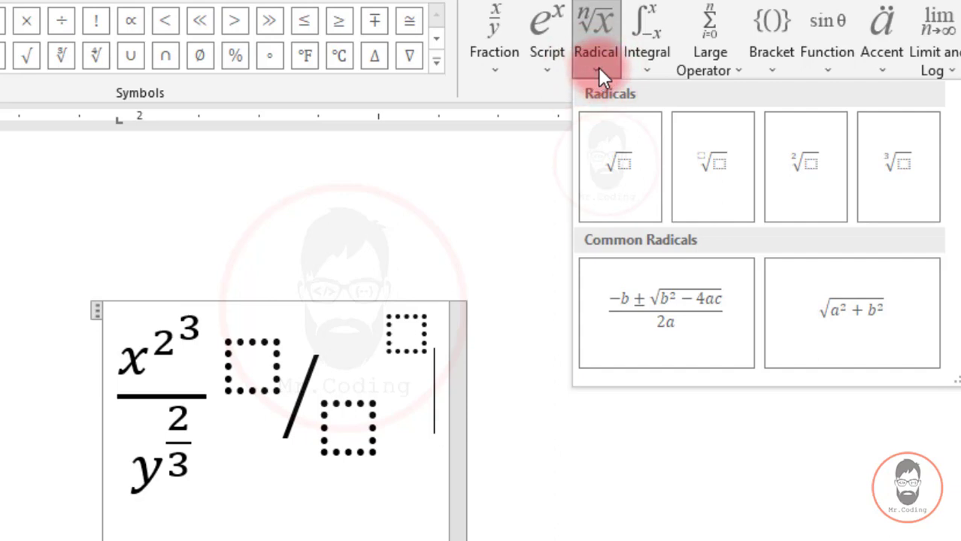
left_click(642, 69)
left_click(713, 68)
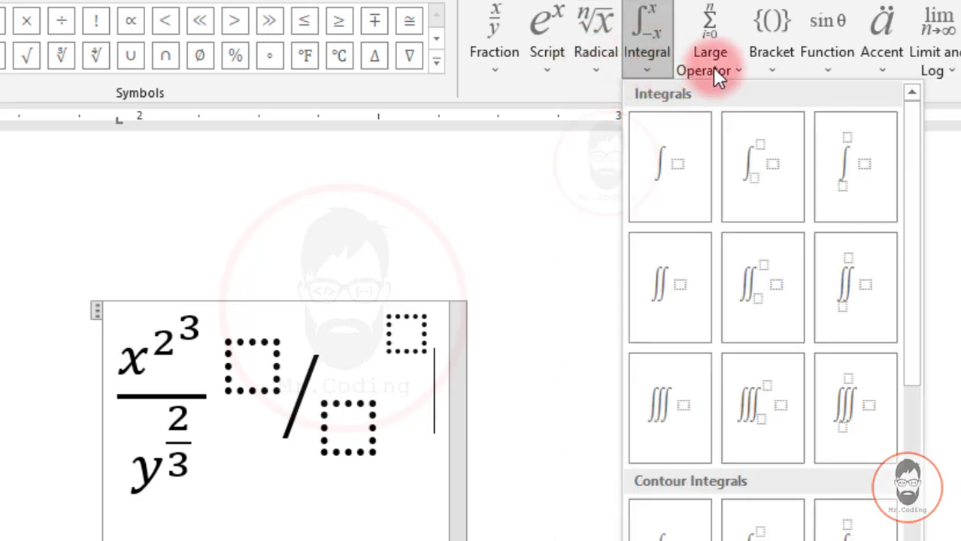
left_click(714, 67)
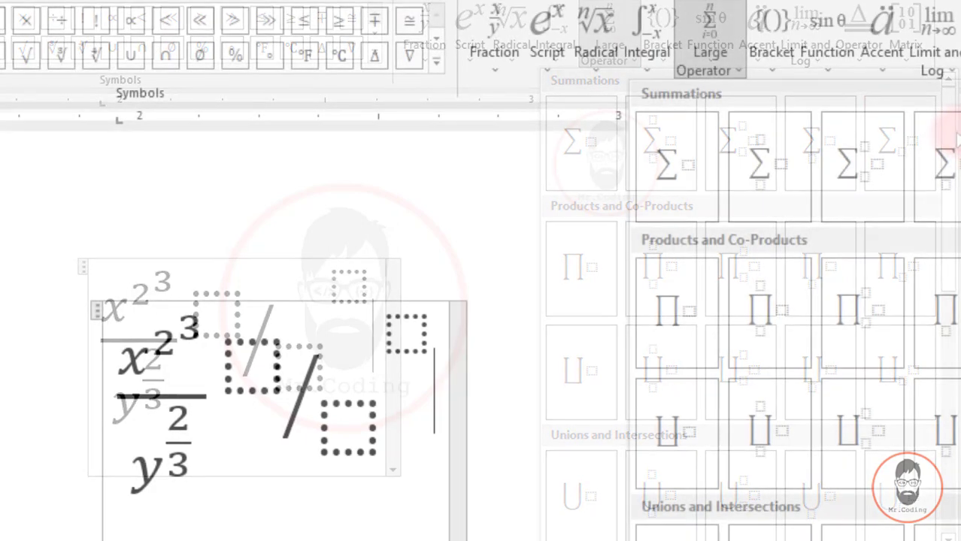
scroll(795, 310, "down", 3)
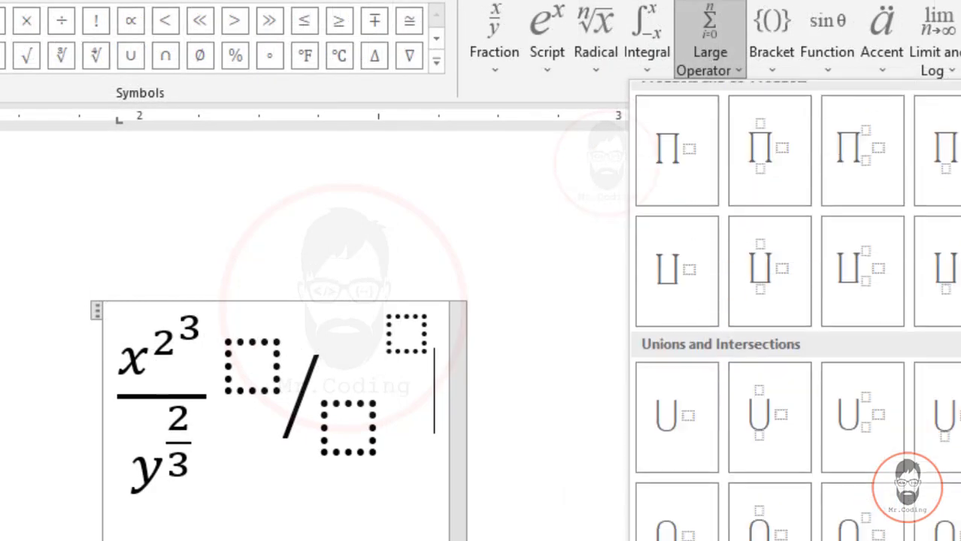
scroll(794, 310, "up", 2)
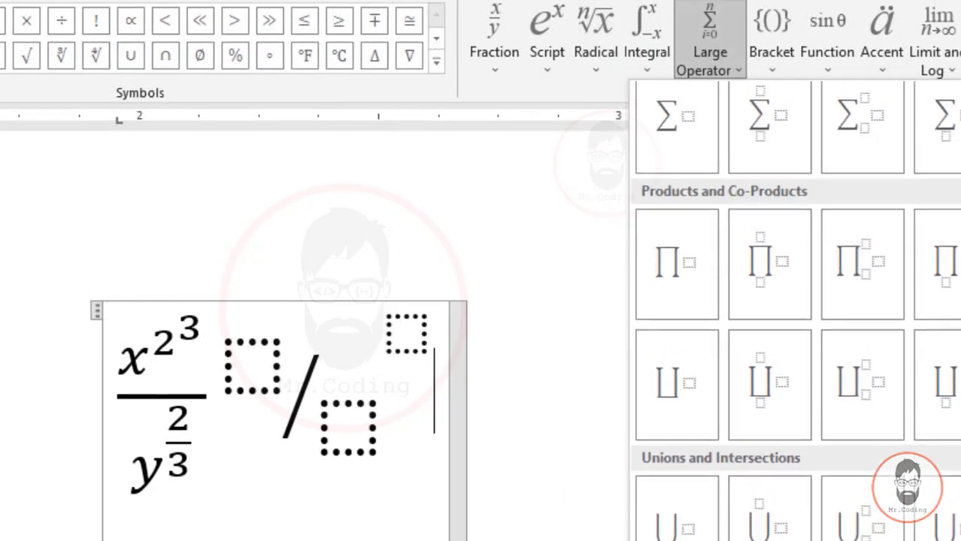
left_click(827, 73)
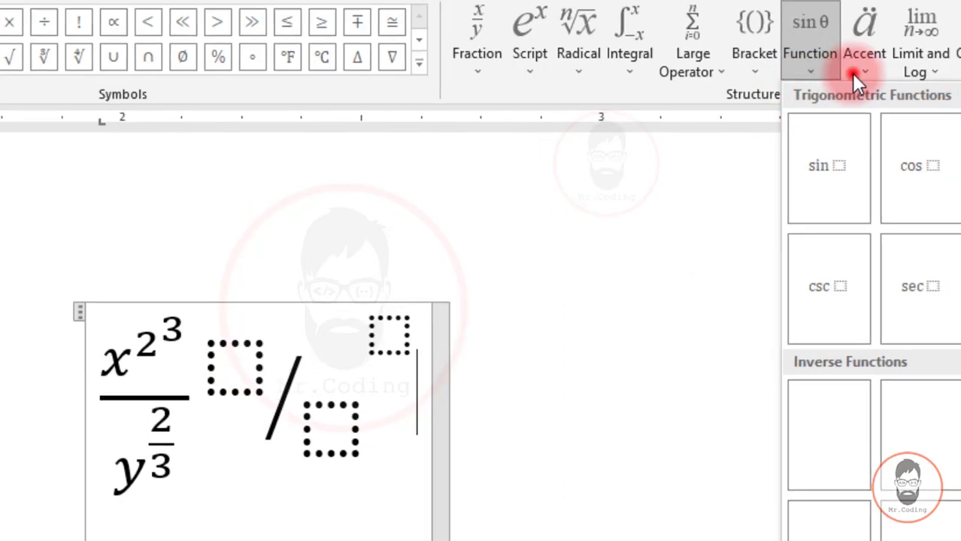
left_click(881, 66)
left_click(774, 84)
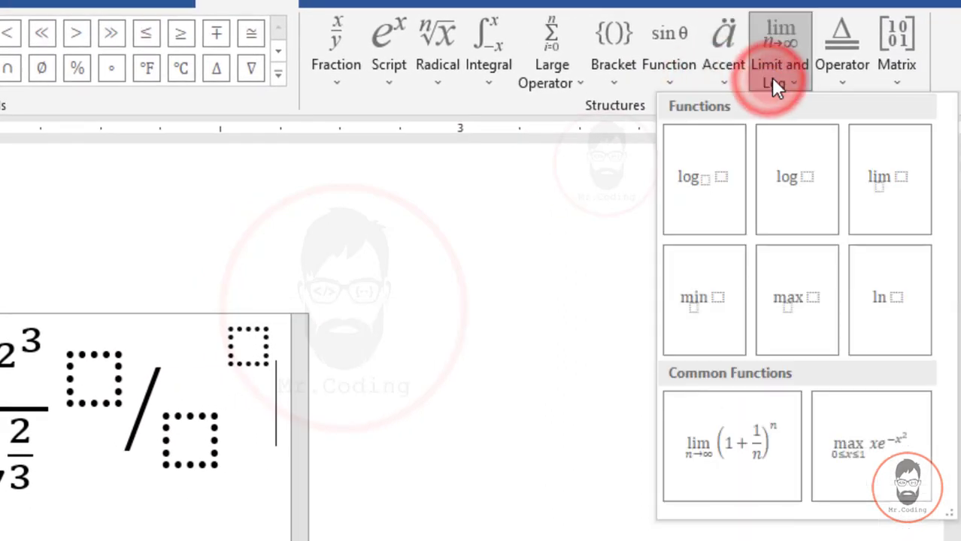
left_click(833, 75)
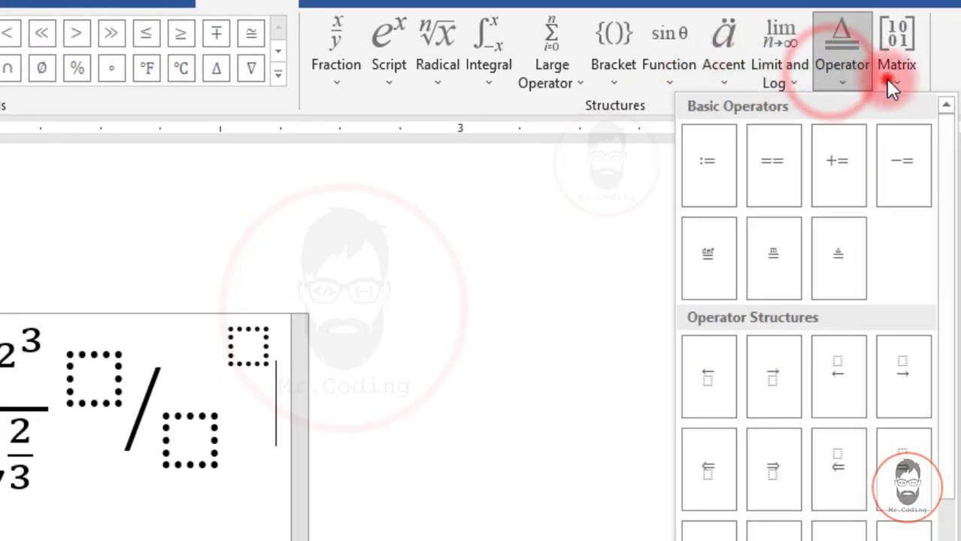
left_click(887, 79)
left_click(229, 248)
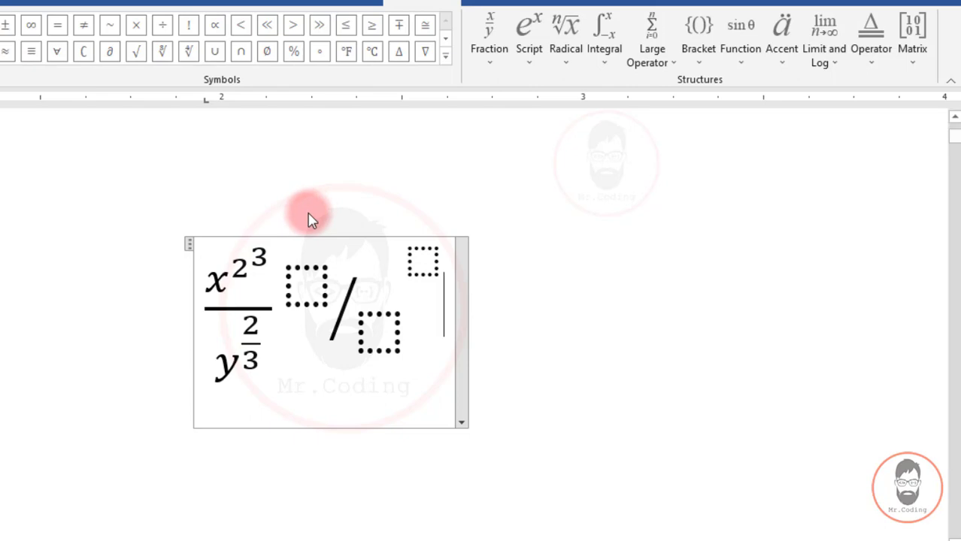
Insert a new empty equation below the binomial theorem equation
scroll(312, 220, "down", 2)
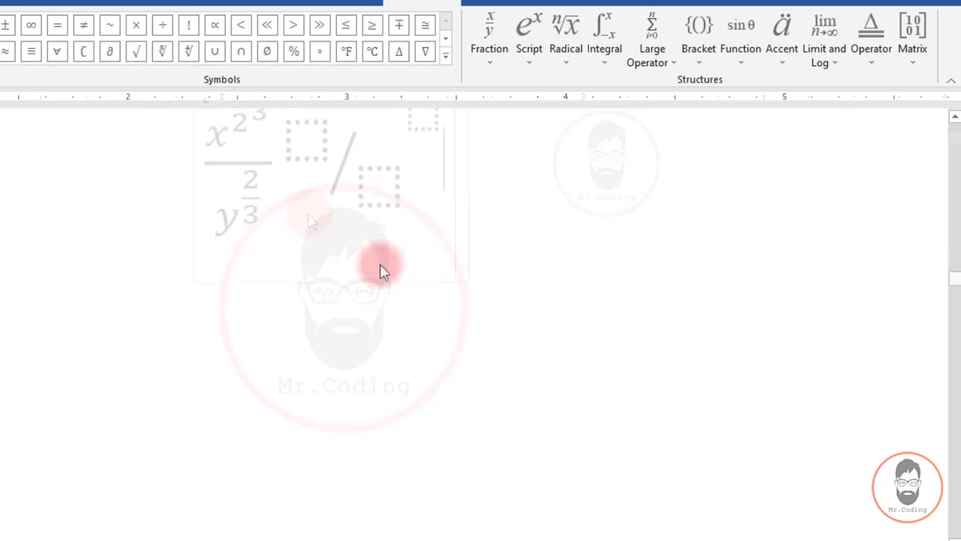
scroll(385, 261, "down", 8)
scroll(385, 261, "down", 5)
scroll(385, 261, "up", 5)
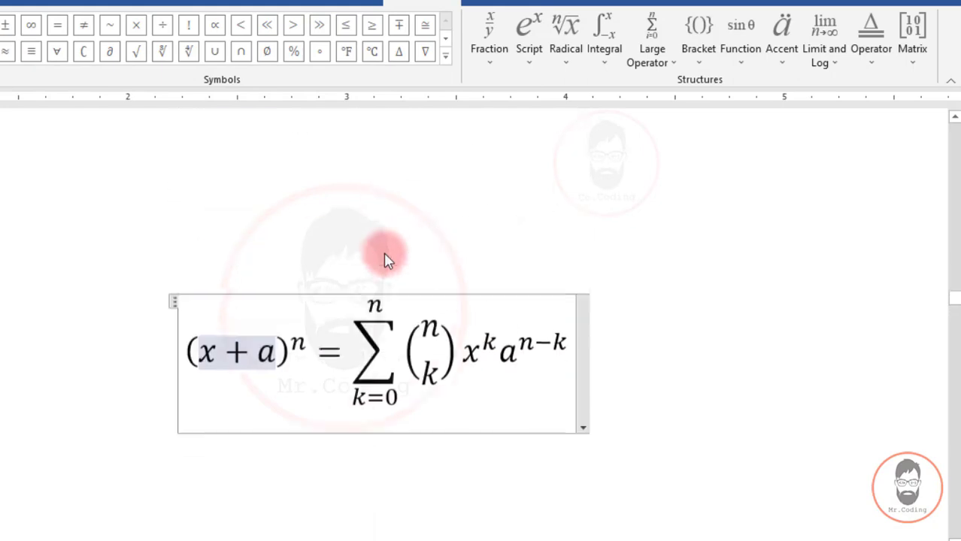
scroll(384, 263, "down", 3)
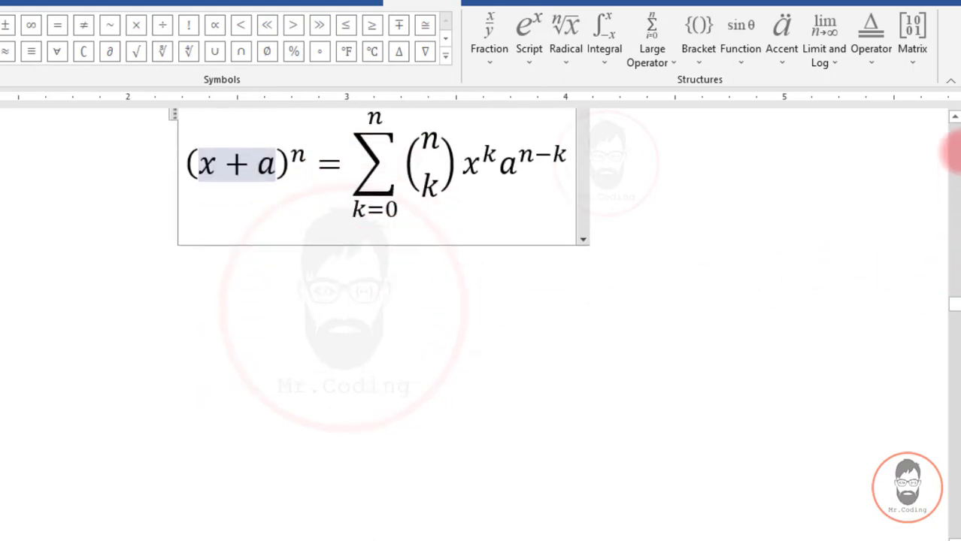
left_click(953, 117)
left_click(214, 335)
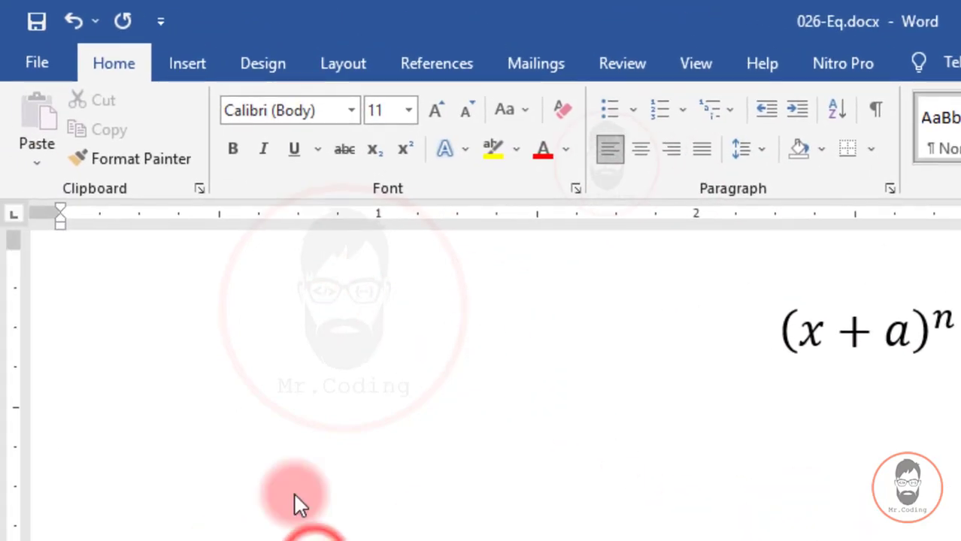
left_click(188, 63)
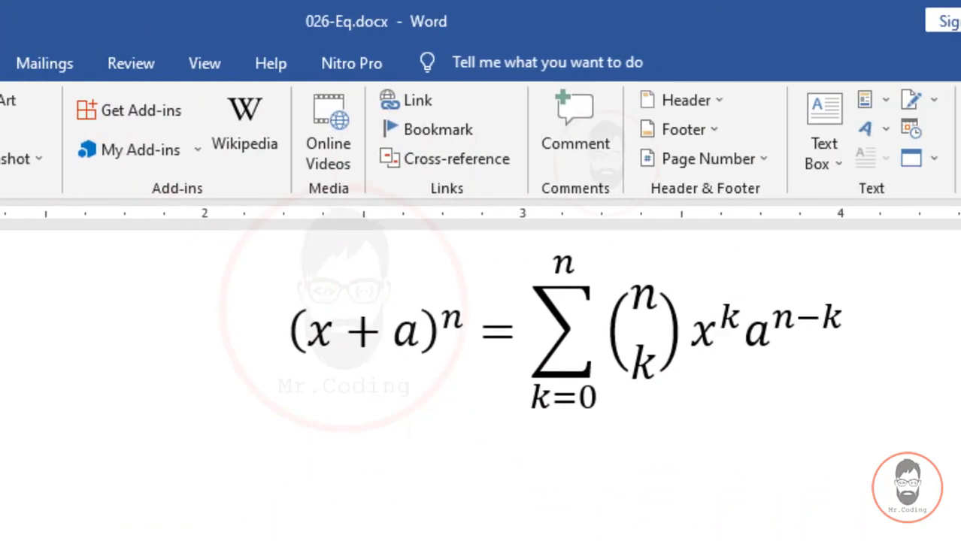
left_click(789, 101)
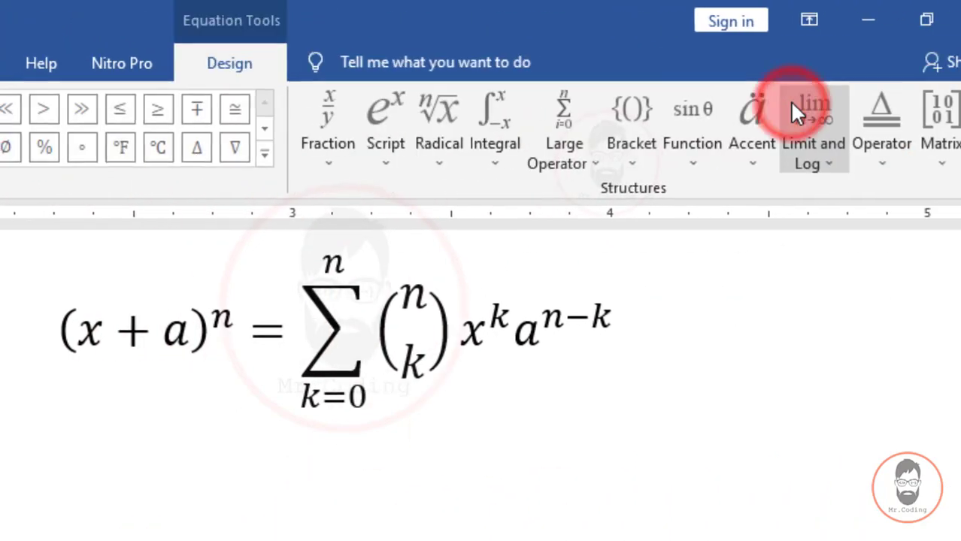
scroll(459, 361, "right", 4)
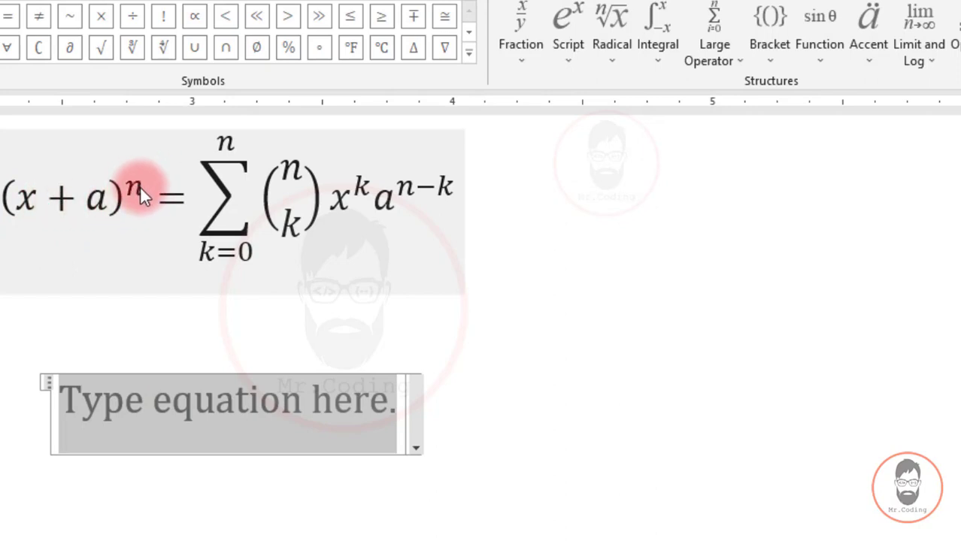
Insert an empty superscript structure in the new equation below the binomial theorem
left_click_drag(142, 188, 91, 199)
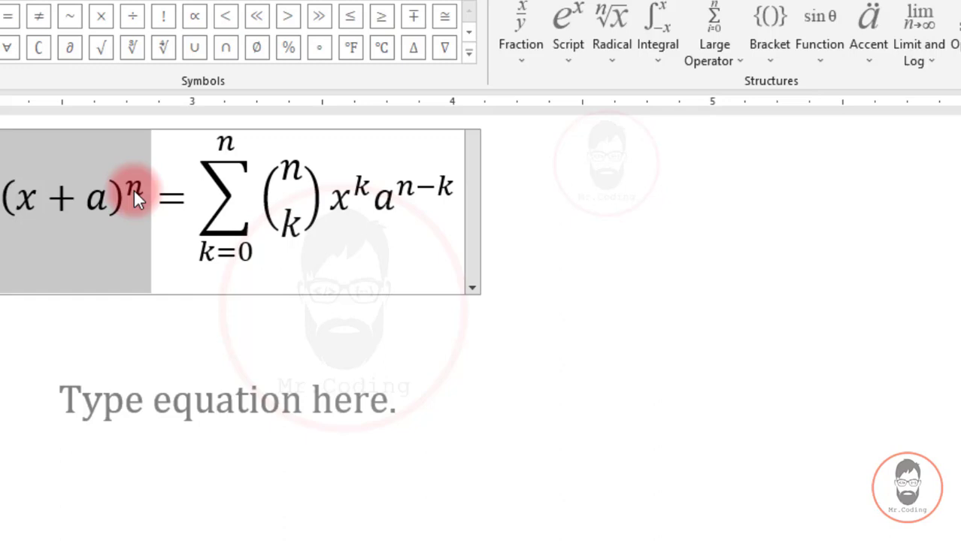
left_click(115, 407)
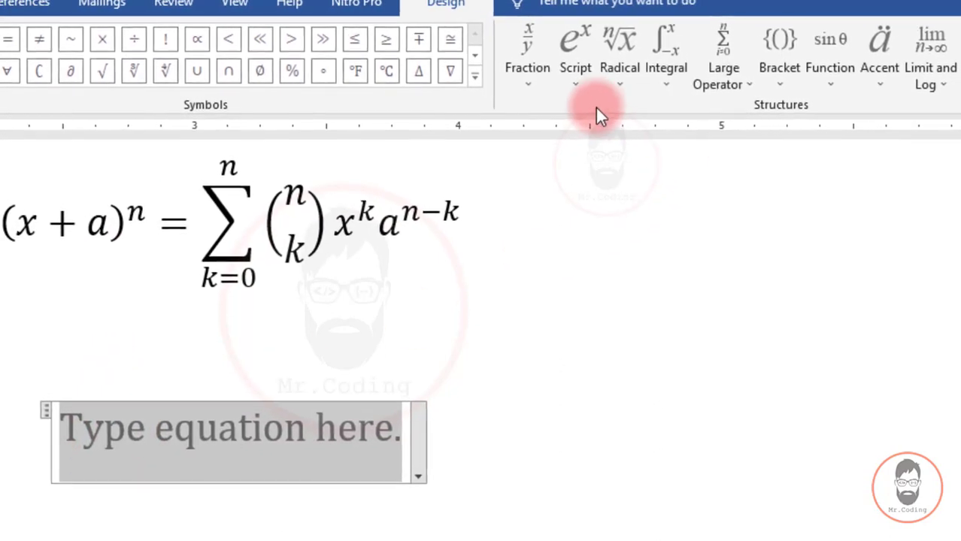
left_click(574, 77)
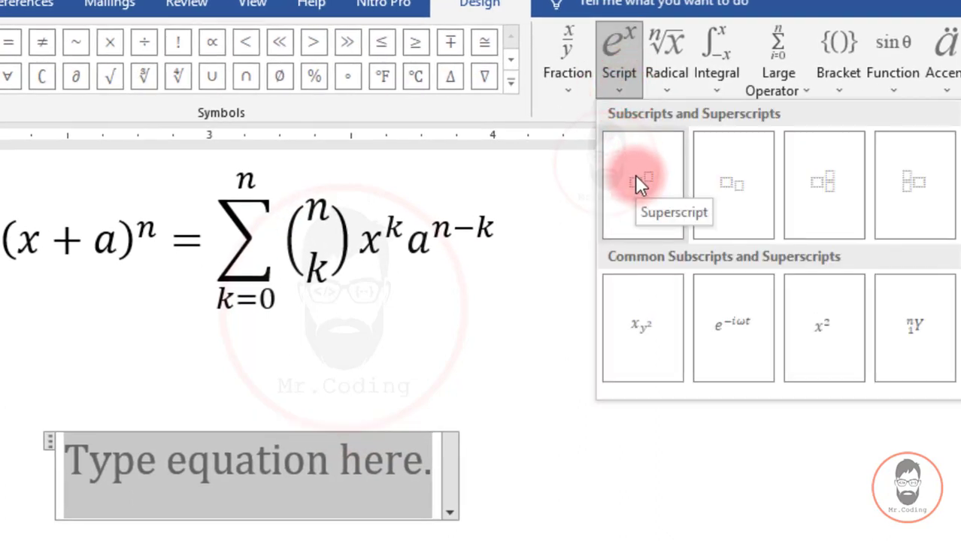
left_click(635, 181)
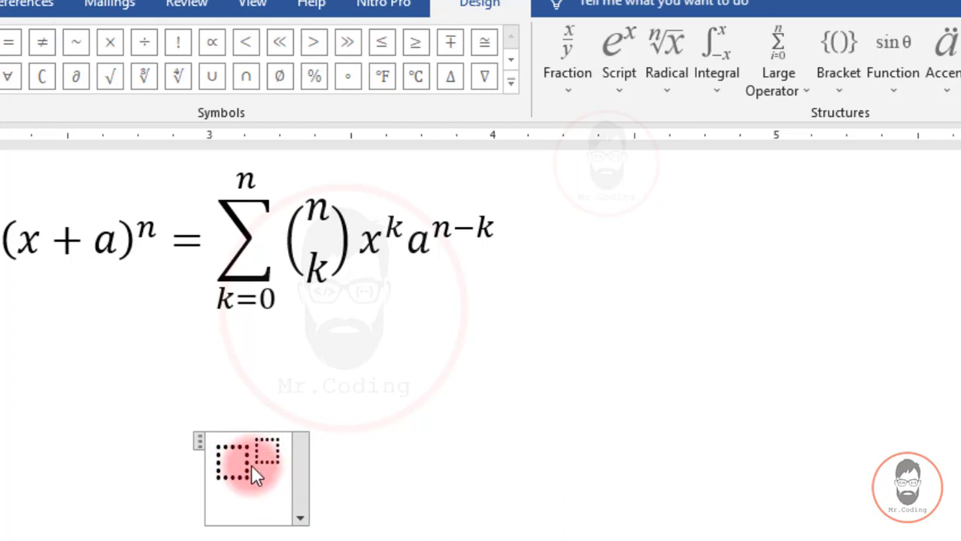
Fill the superscript structure with (x+a) as the base and n as the exponent
left_click(231, 460)
left_click(231, 460)
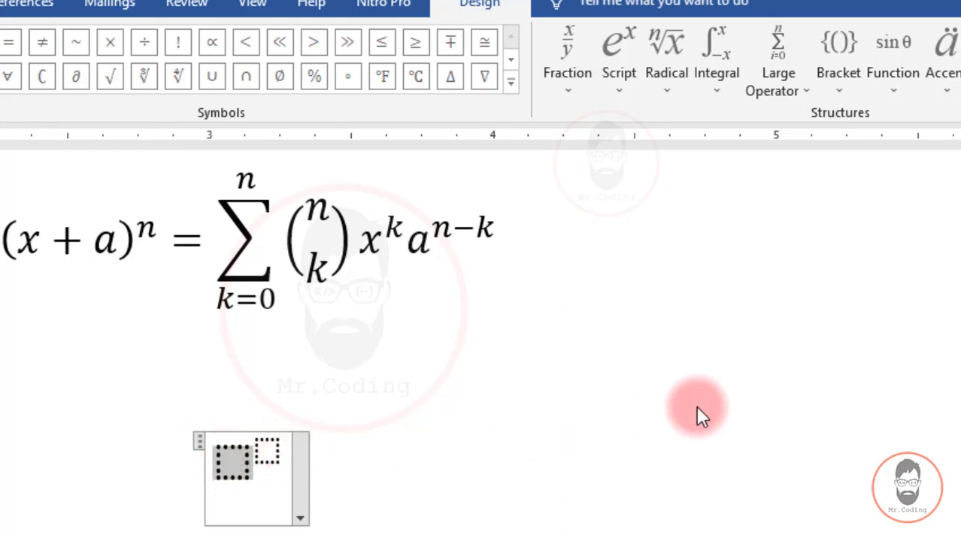
type("(")
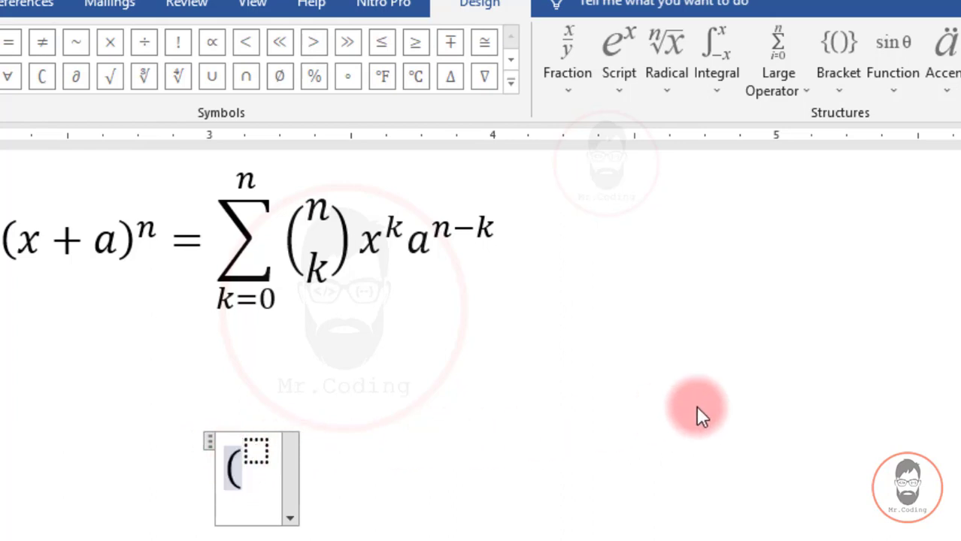
type("x+")
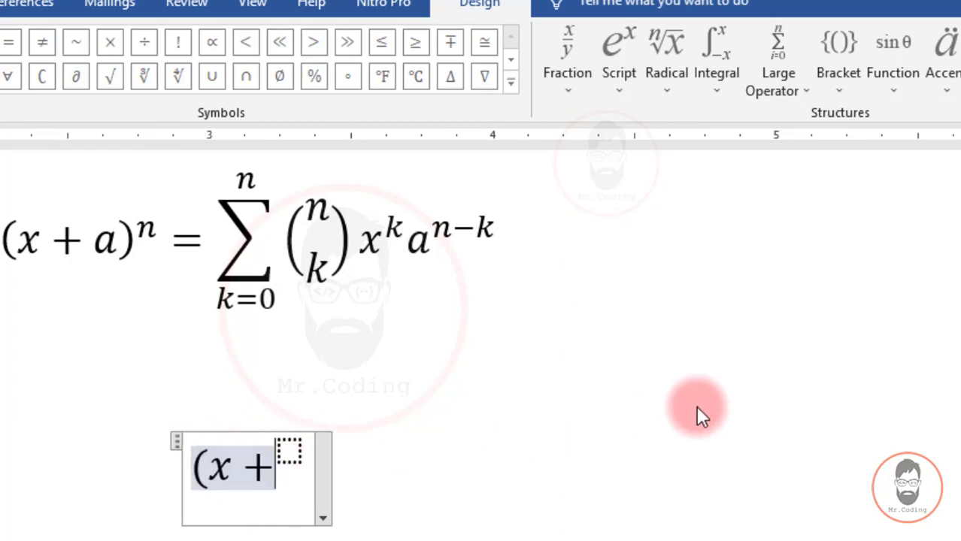
type("a")
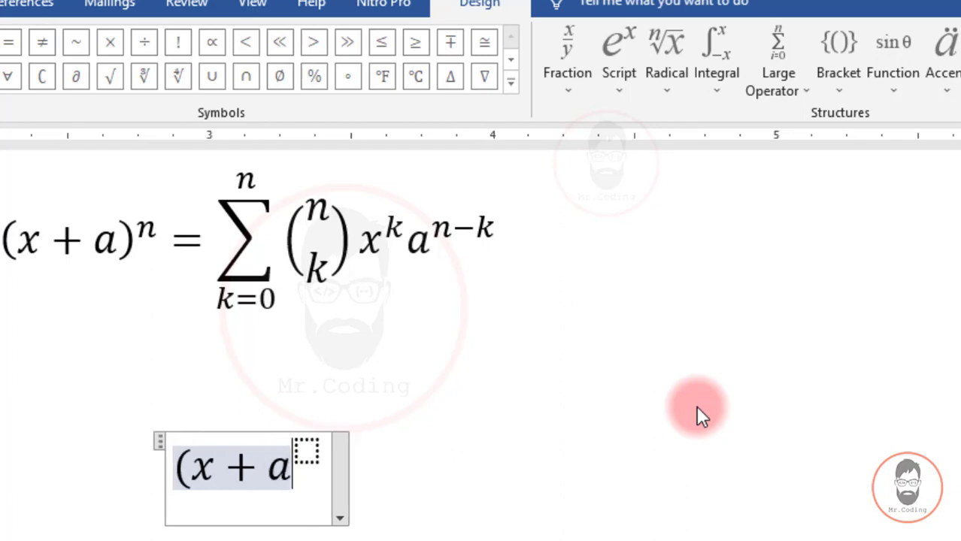
type(")")
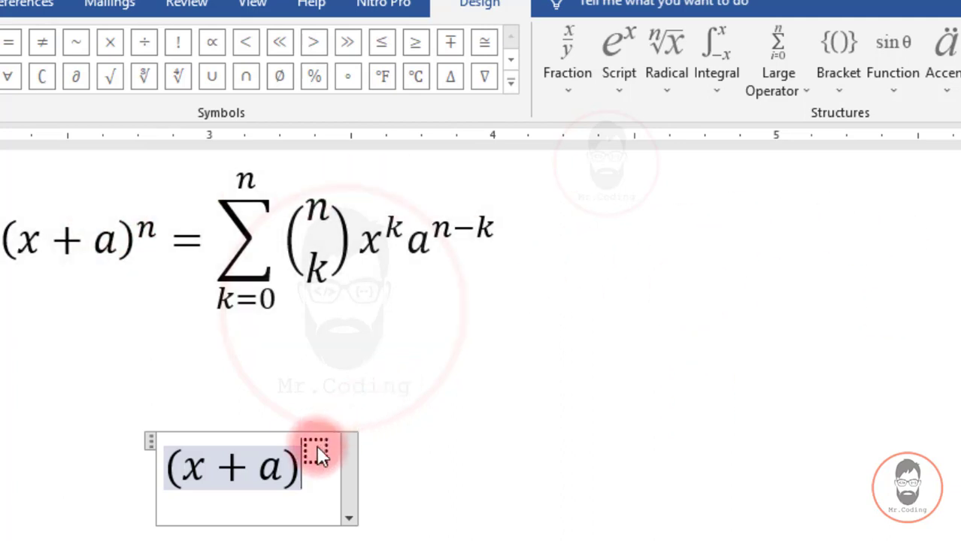
left_click(316, 449)
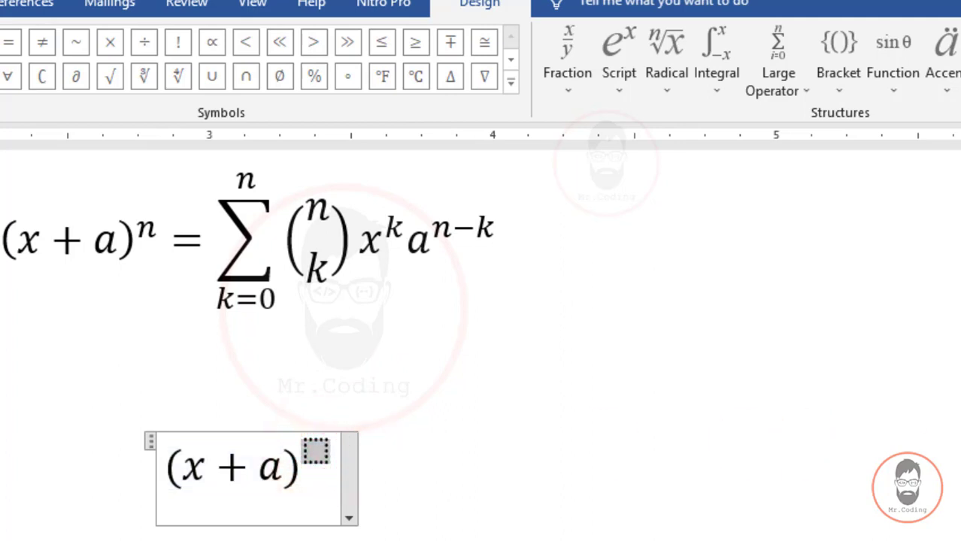
type("n")
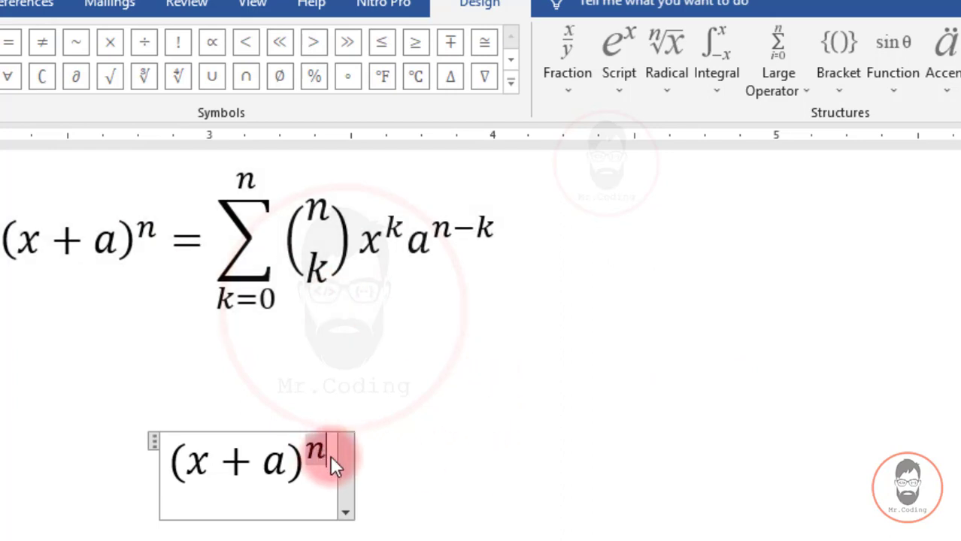
left_click(319, 452)
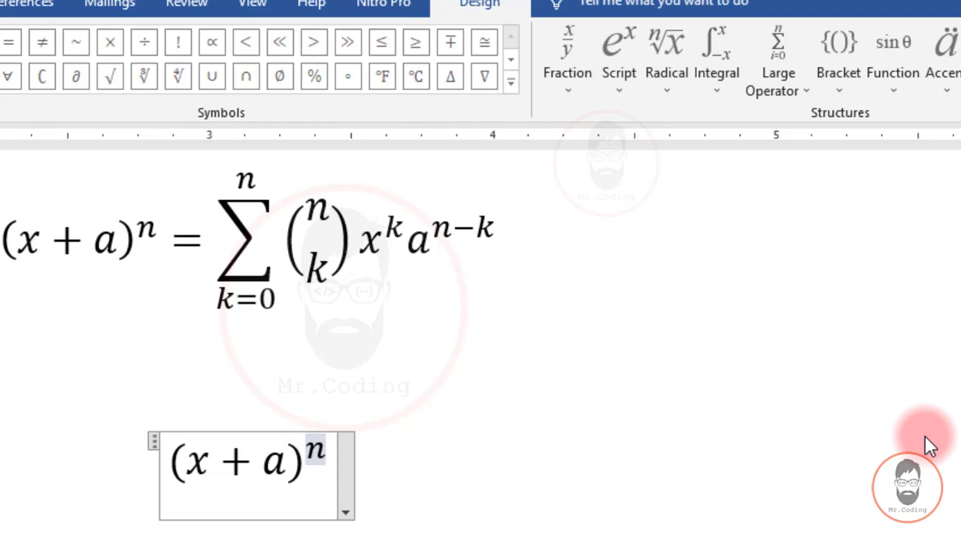
type("=")
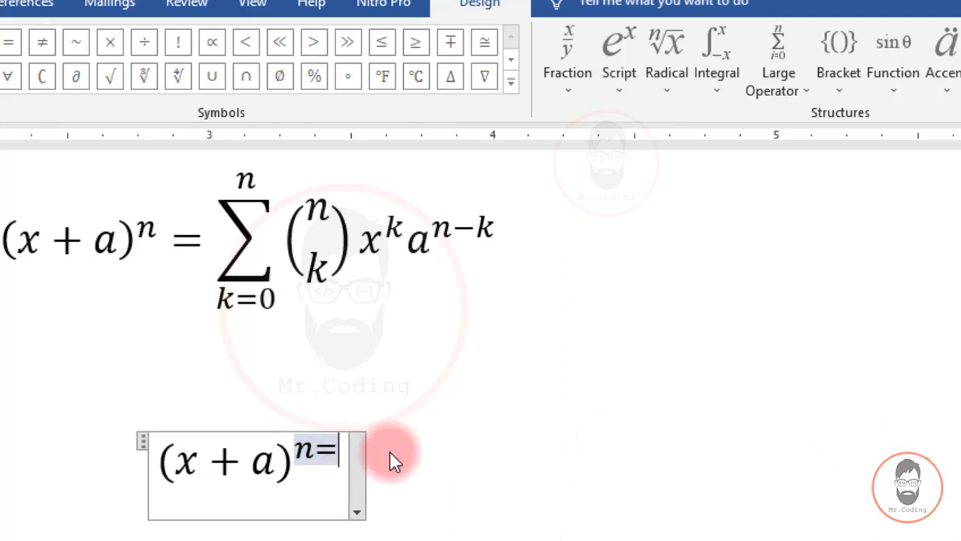
key("BackSpace")
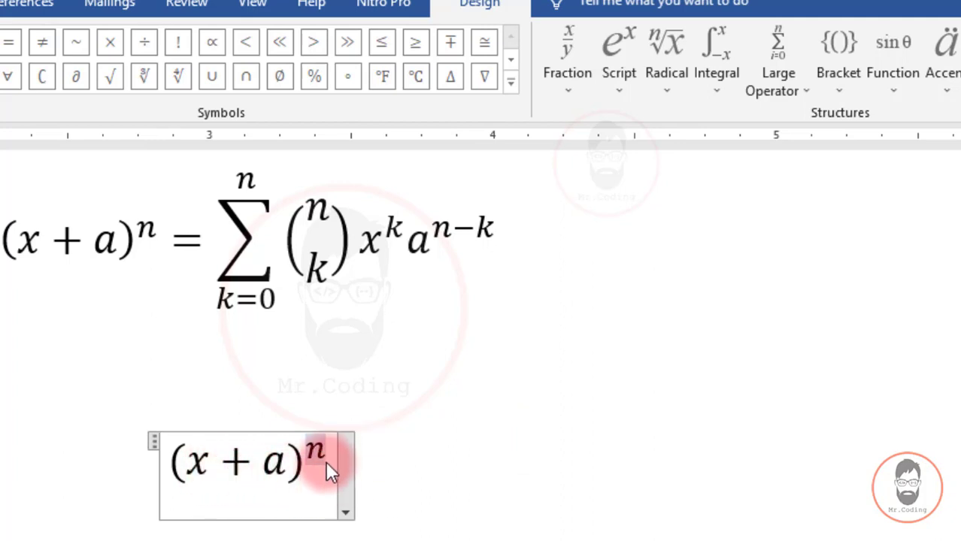
Append an equals sign on the baseline after (x+a)^n and insert an empty Summation with Limits
key("Right")
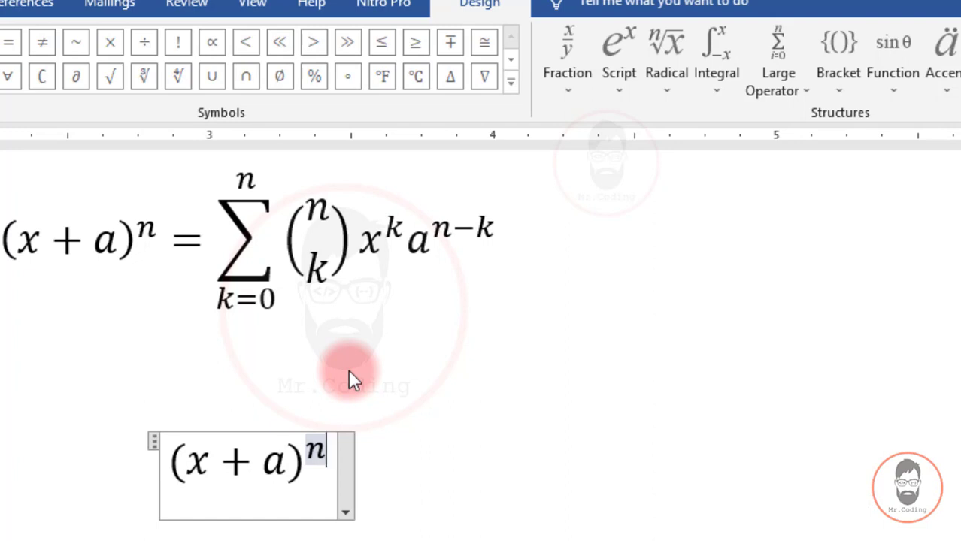
key("Right")
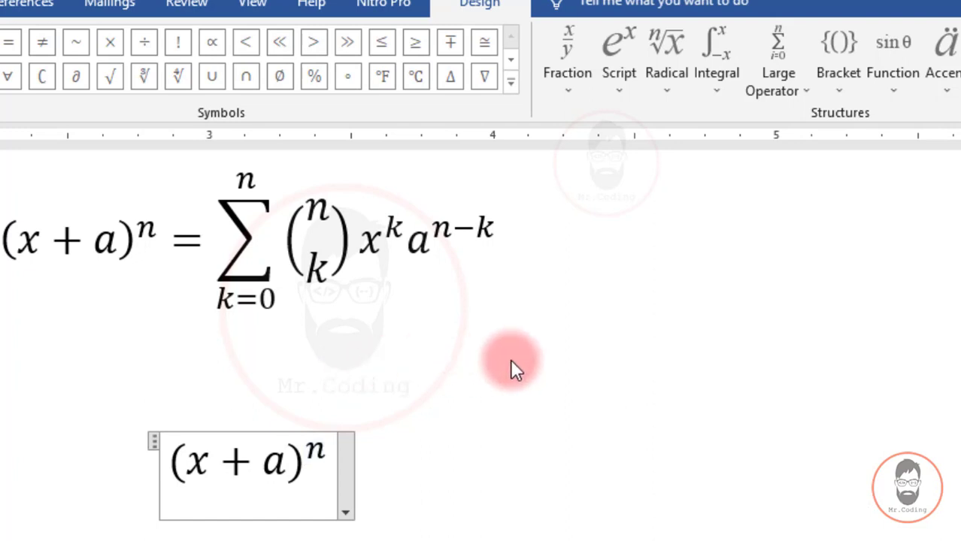
type("=")
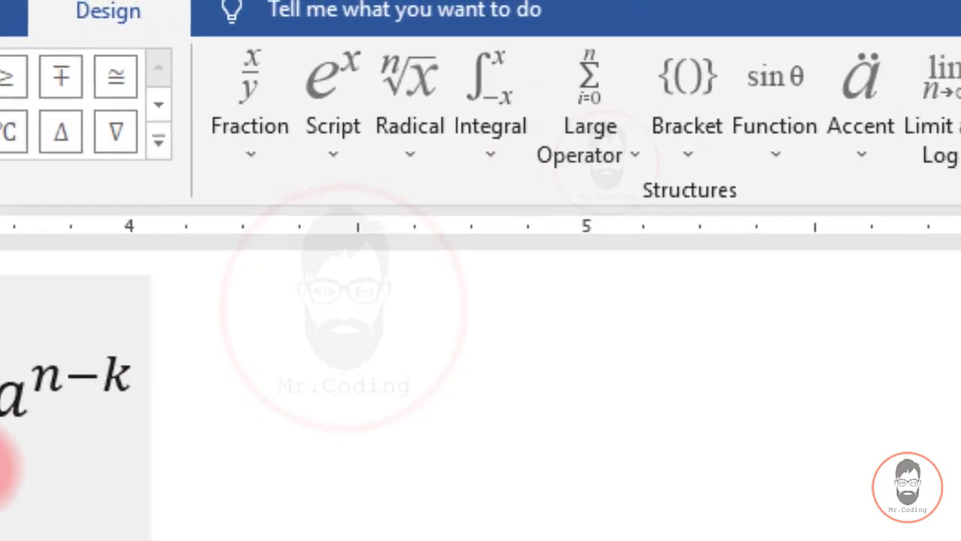
left_click(621, 156)
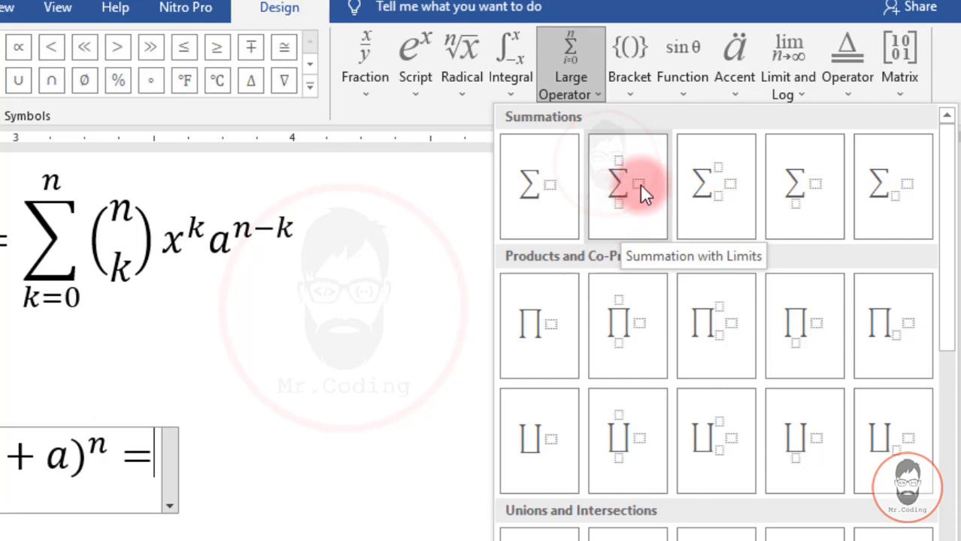
left_click(629, 186)
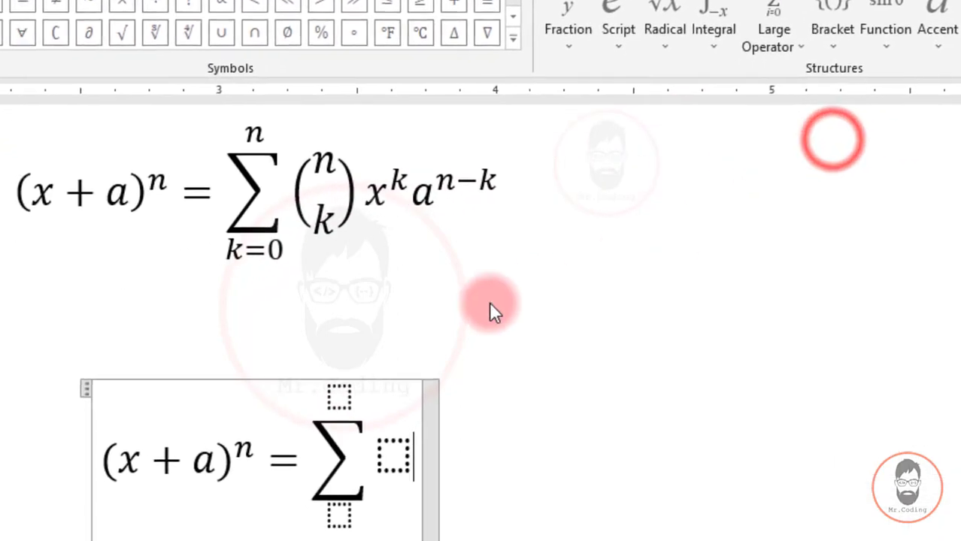
Set the summation's upper limit to n and its lower limit to k=0
left_click(339, 396)
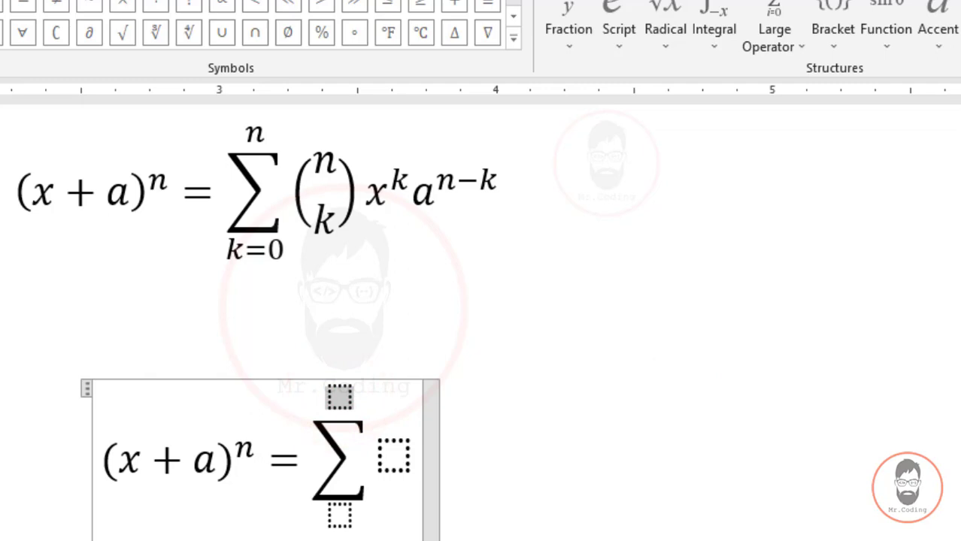
type("n")
left_click(340, 512)
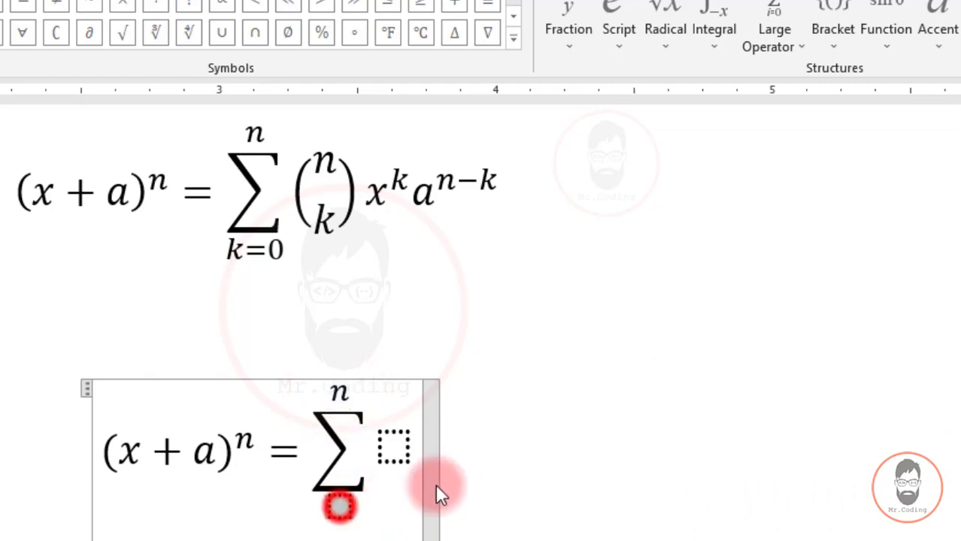
type("k")
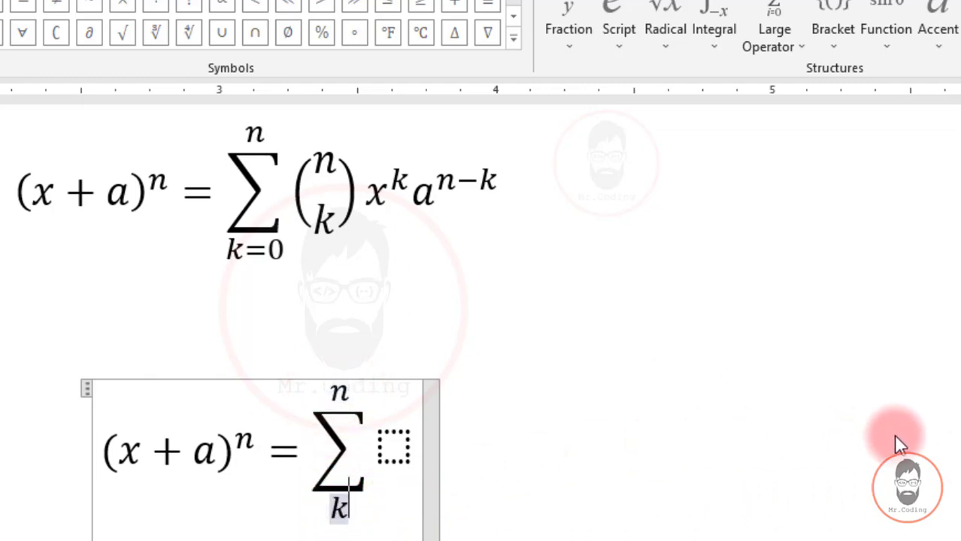
type("=0")
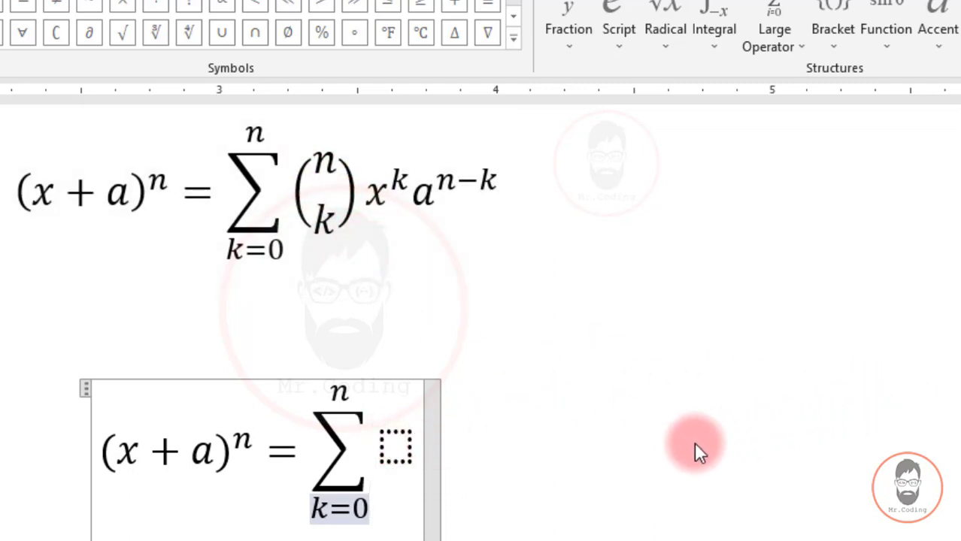
Insert an empty pair of parentheses as the summation's operand and select the placeholder inside them
left_click(393, 448)
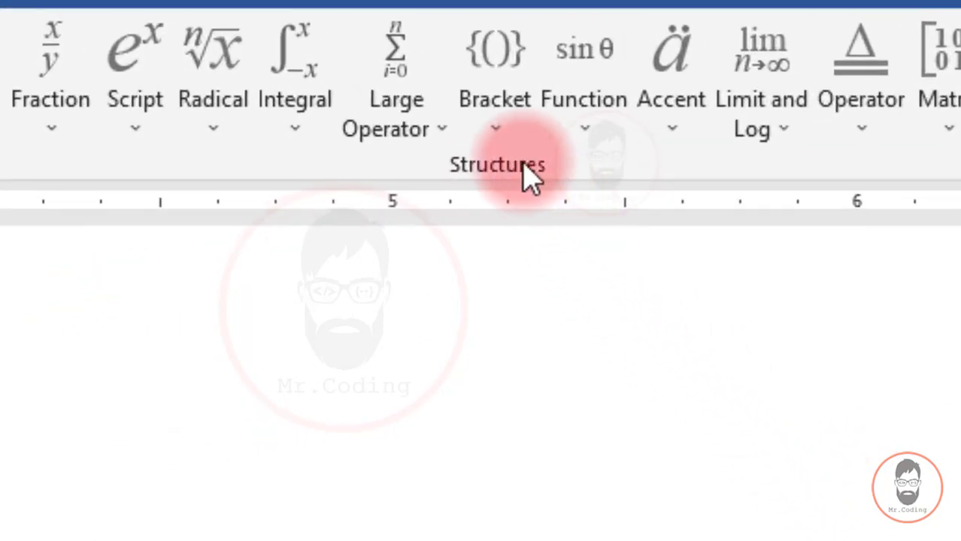
left_click(510, 144)
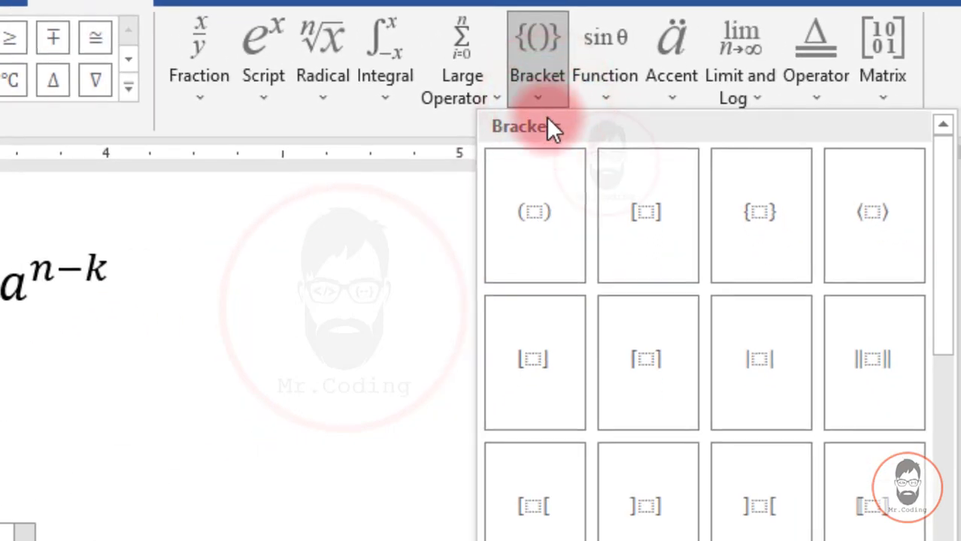
left_click(534, 214)
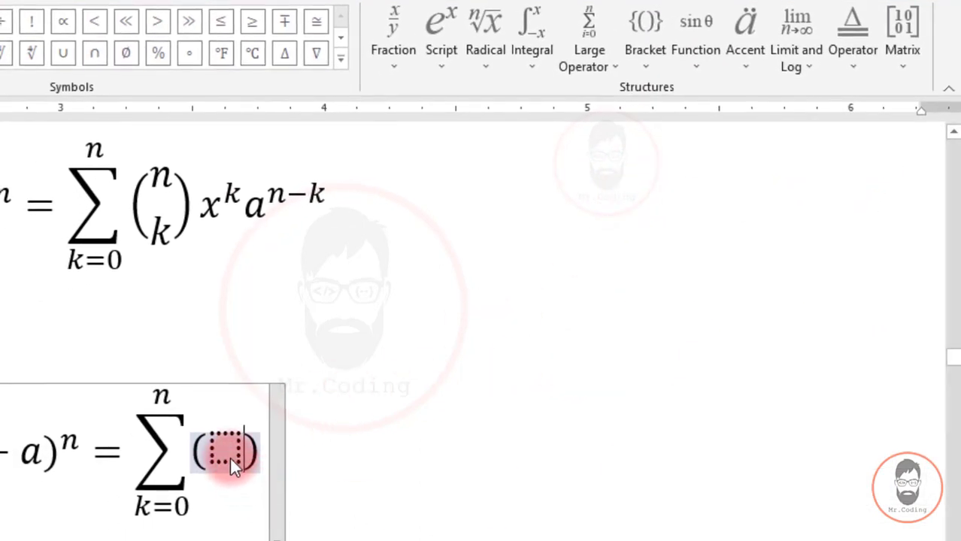
left_click(231, 449)
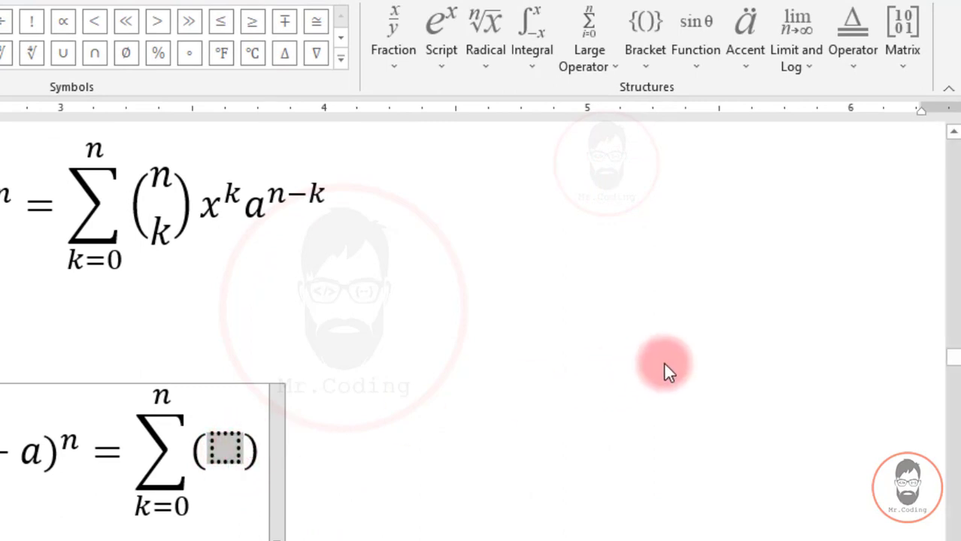
left_click(230, 449)
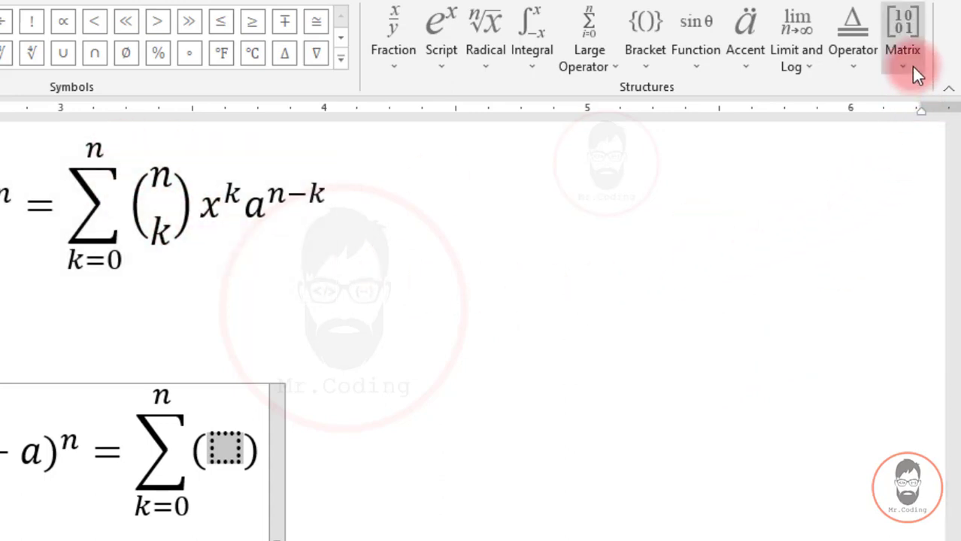
Insert an empty 2x1 matrix inside the summation's parentheses and fill it with n above k
left_click(908, 66)
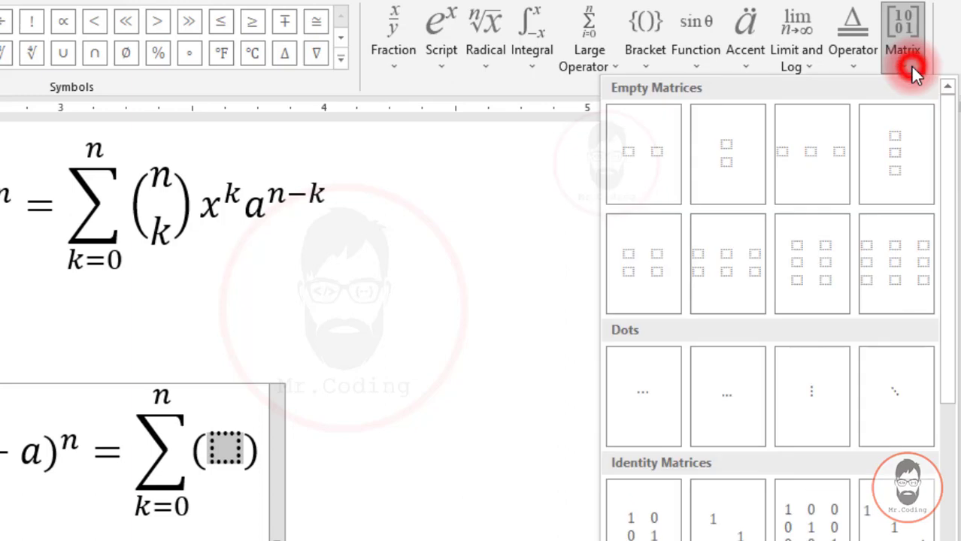
left_click(727, 157)
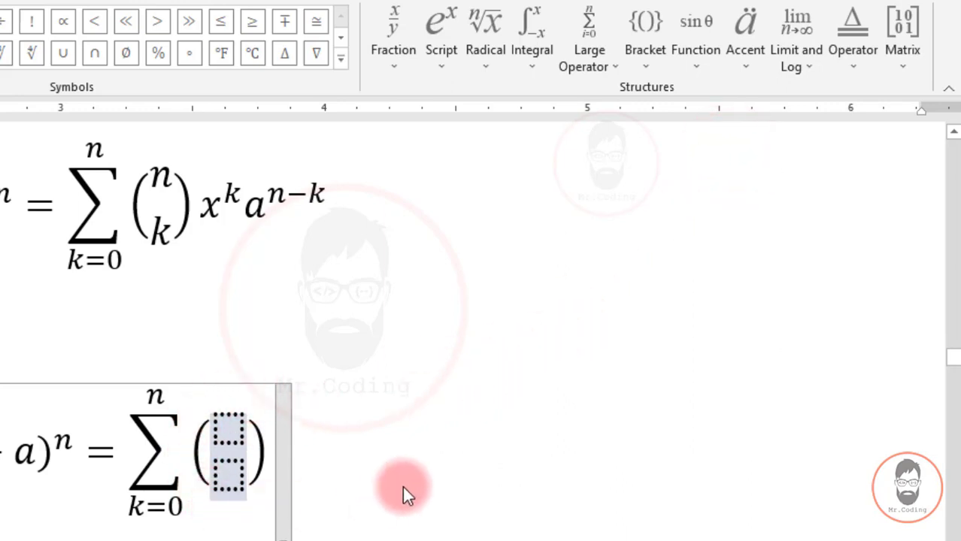
left_click(236, 424)
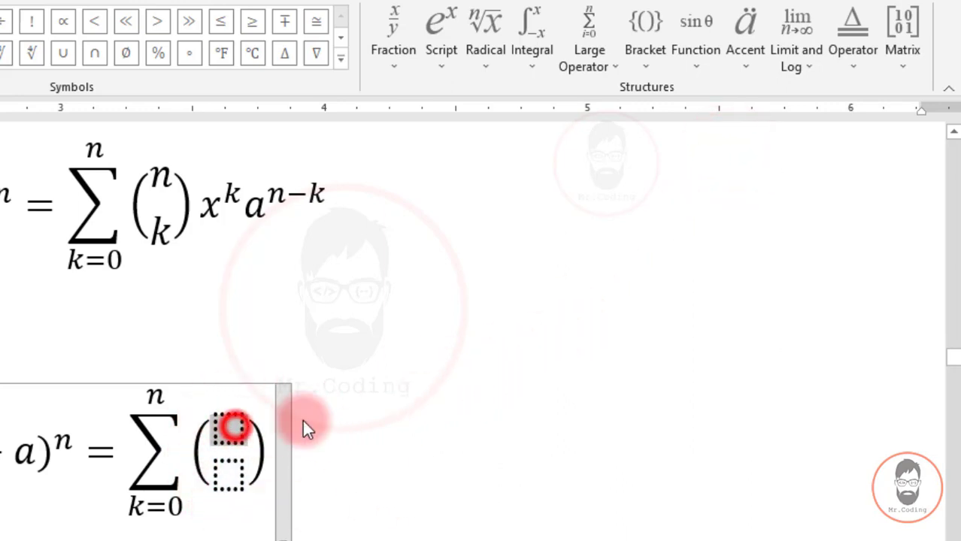
type("n")
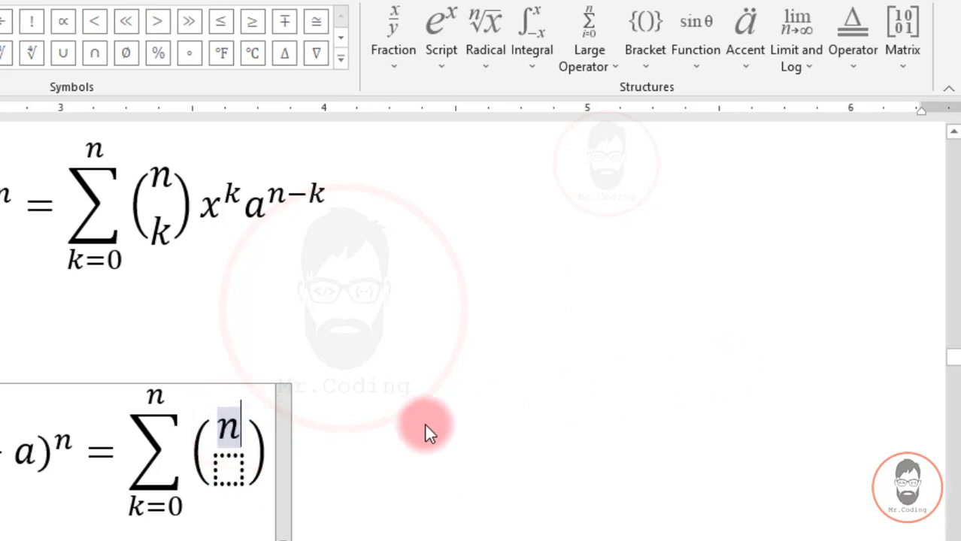
left_click(230, 466)
type("k")
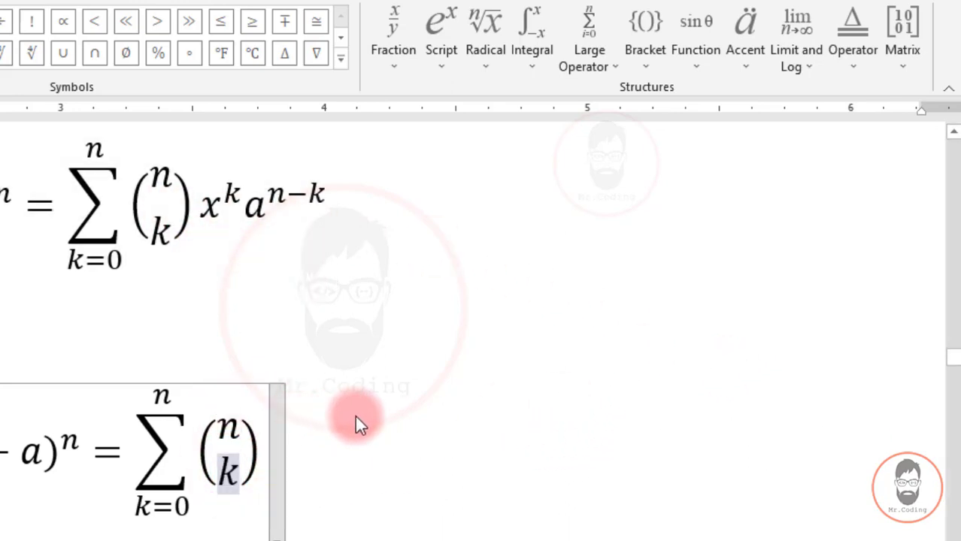
Add a superscript structure after the (n over k) bracket within the summation's operand, with base x and exponent k
left_click(384, 428)
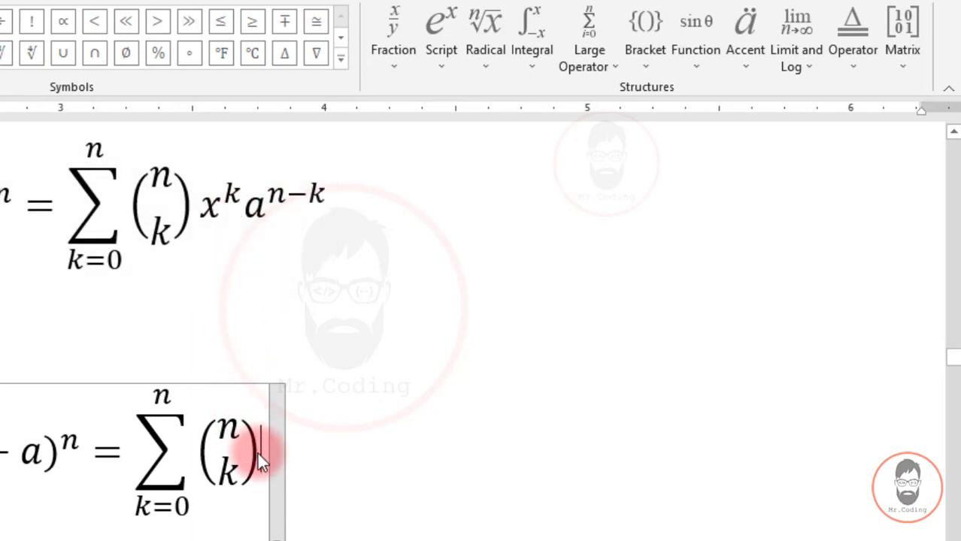
left_click(259, 452)
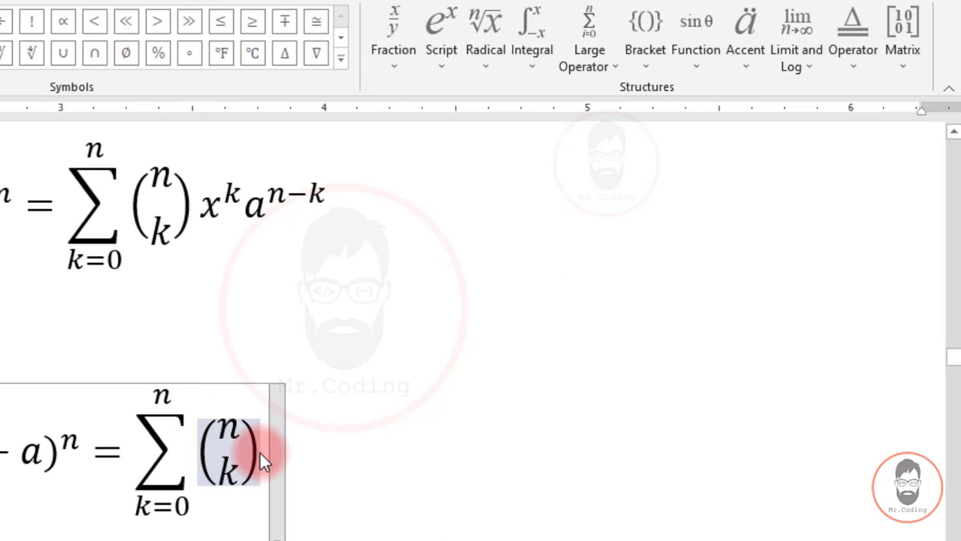
left_click(435, 65)
left_click(460, 153)
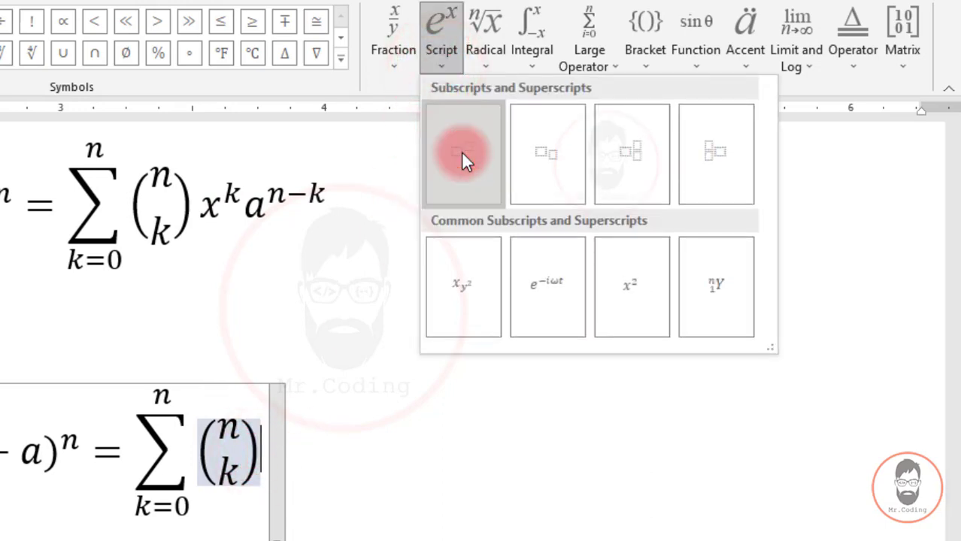
left_click(458, 159)
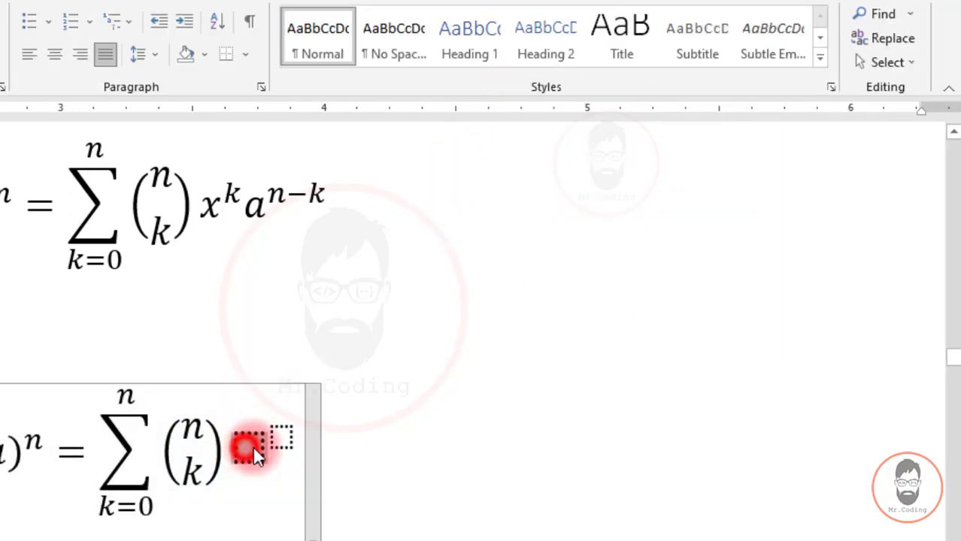
left_click(250, 446)
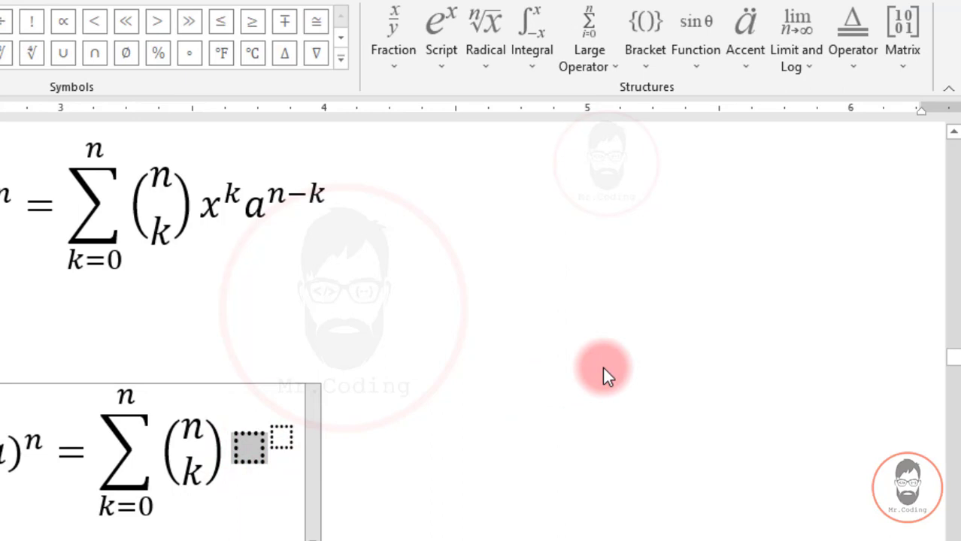
type("x")
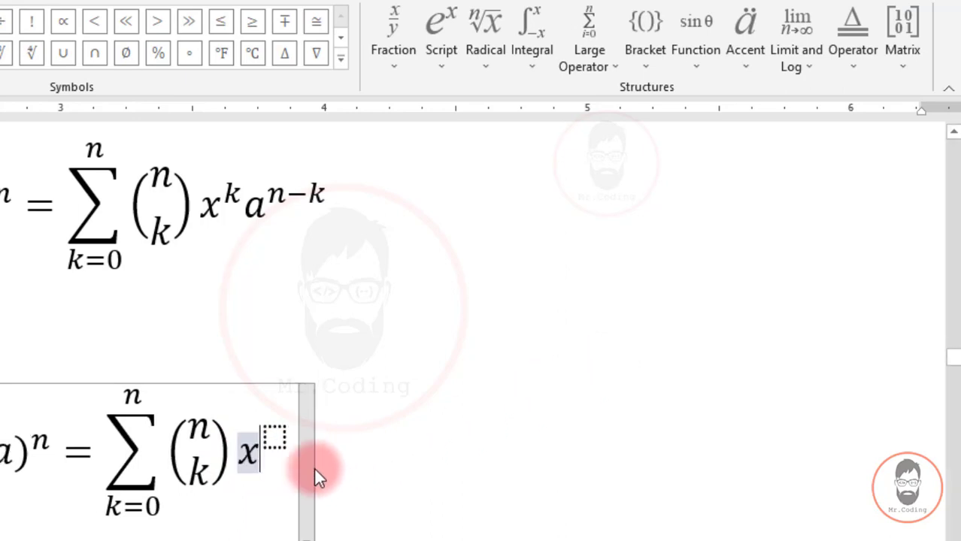
left_click(274, 434)
type("k")
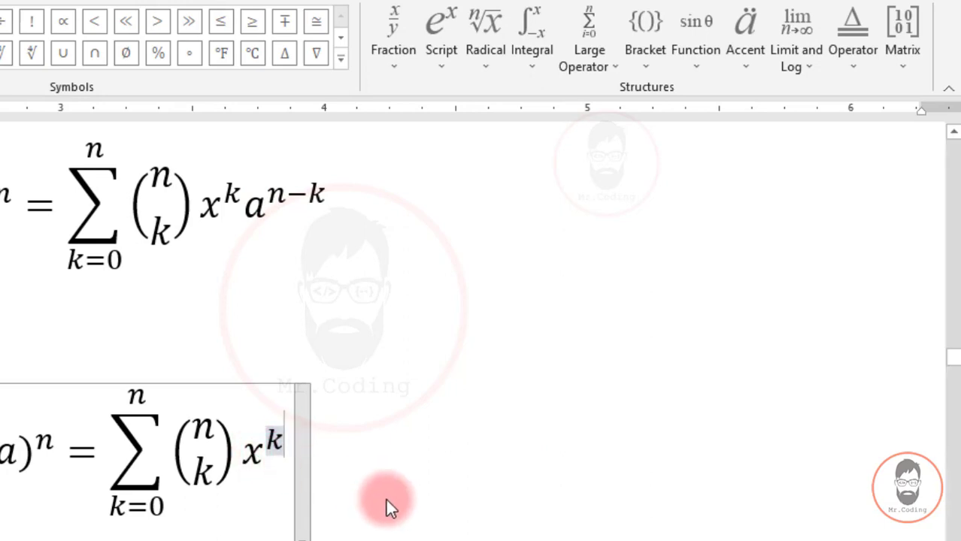
Append another superscript structure after x^k with base a and exponent n-k, and leave the finished equation
key("Right")
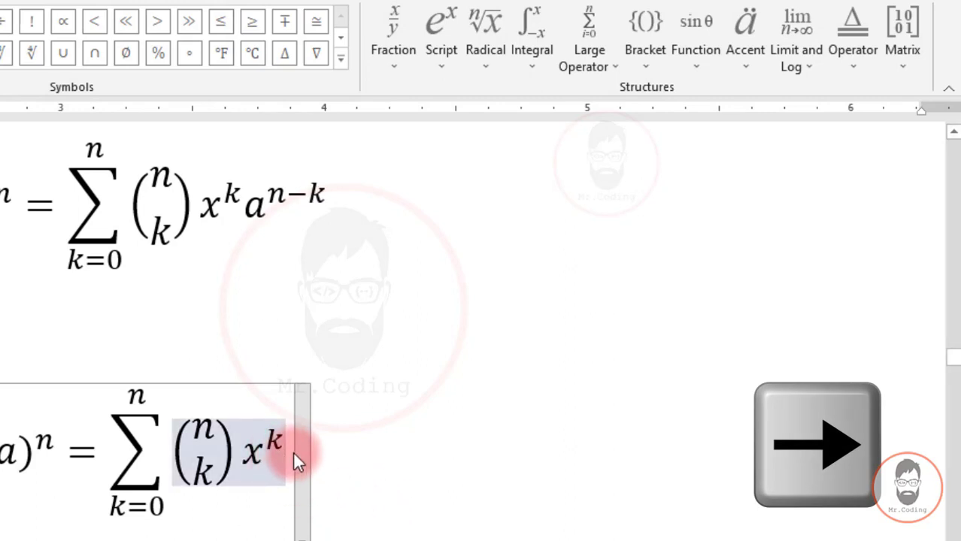
left_click(456, 57)
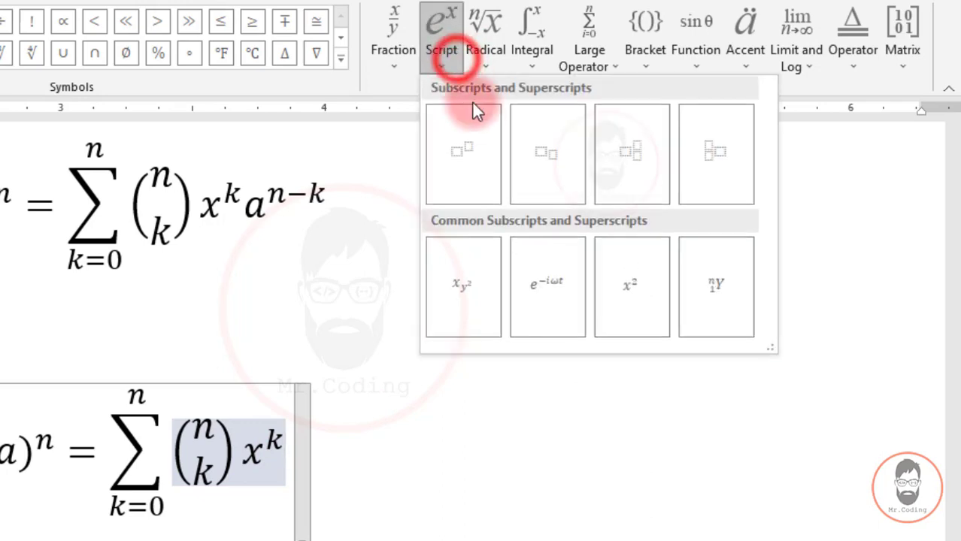
left_click(474, 145)
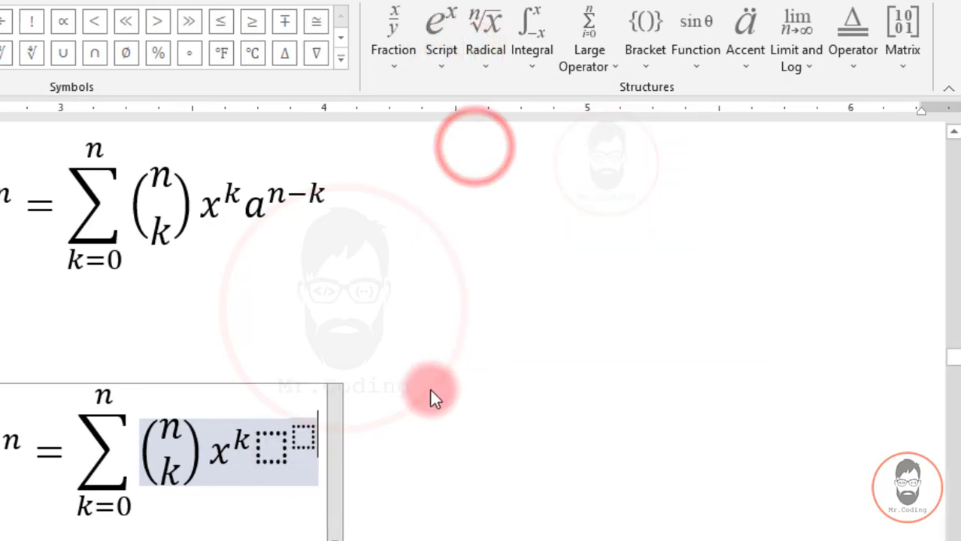
left_click(269, 438)
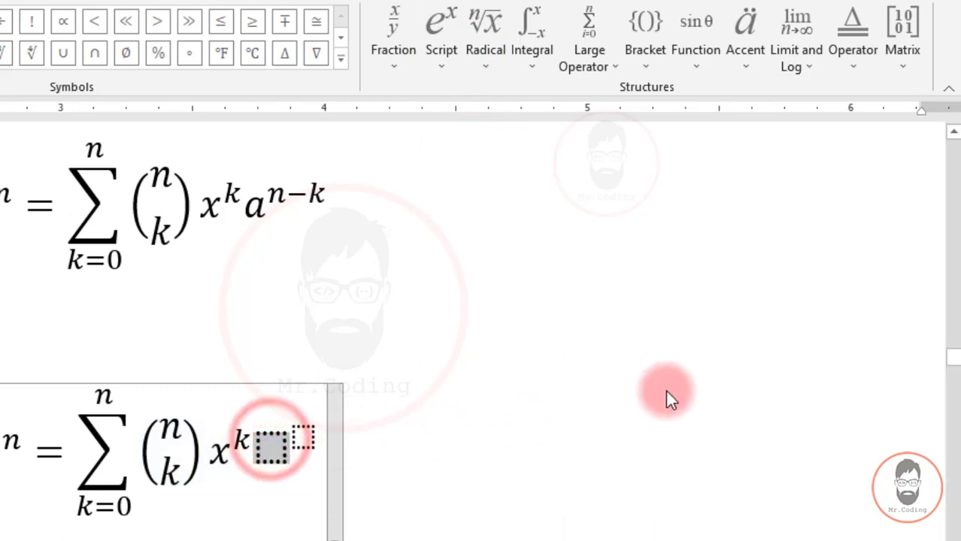
type("a")
left_click(303, 439)
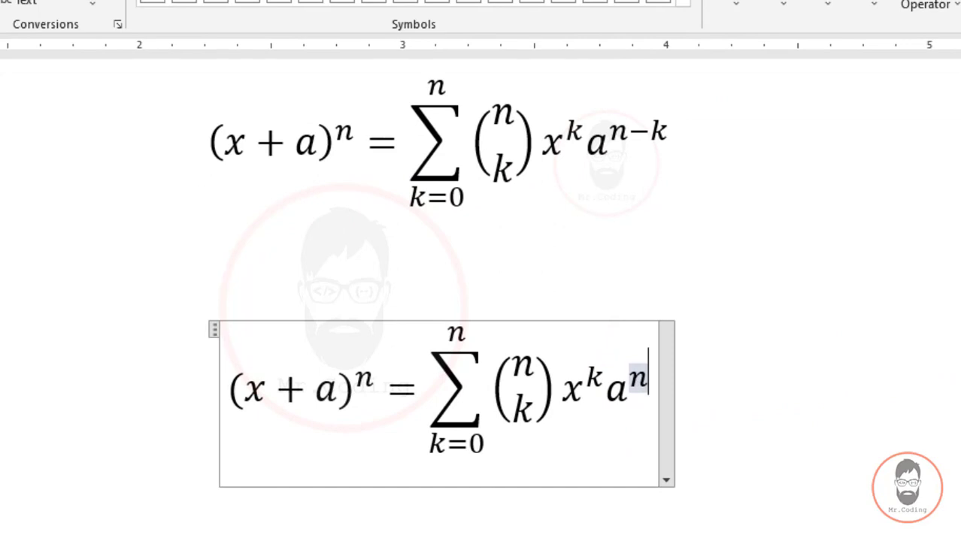
type("-k")
key("Right")
key("Right")
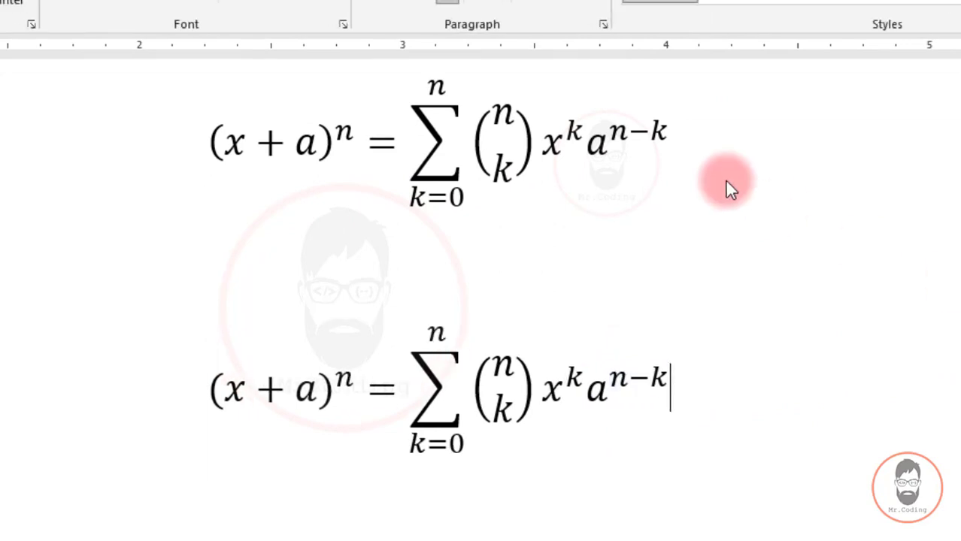